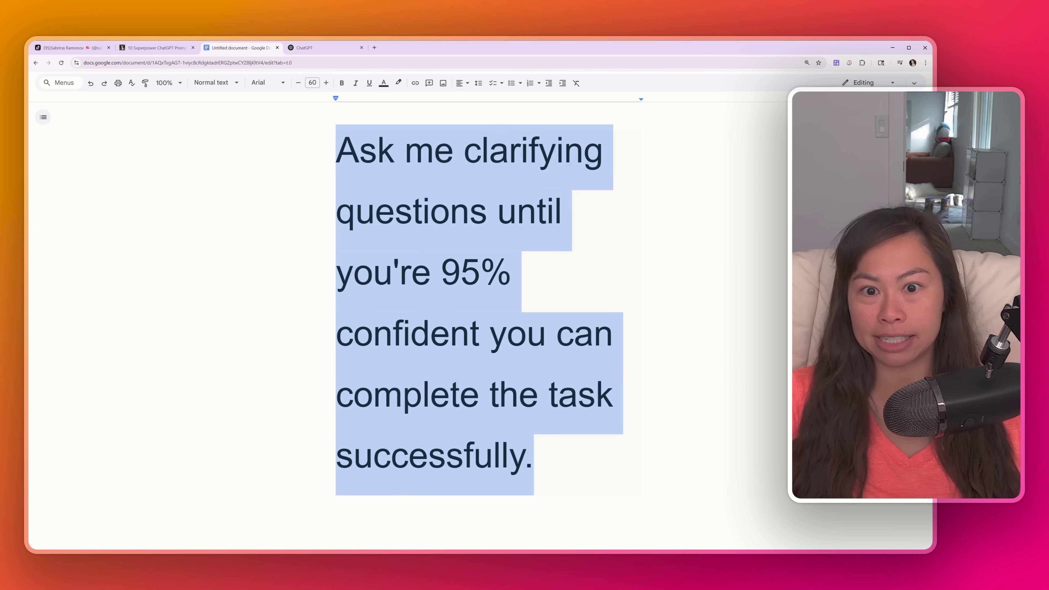
Switch to ChatGPT and enter the prompt "Create a business plan for a digital product and community I want to create "AI Academy for Kids".".
{"action": "left_click", "coordinate": [311, 48]}
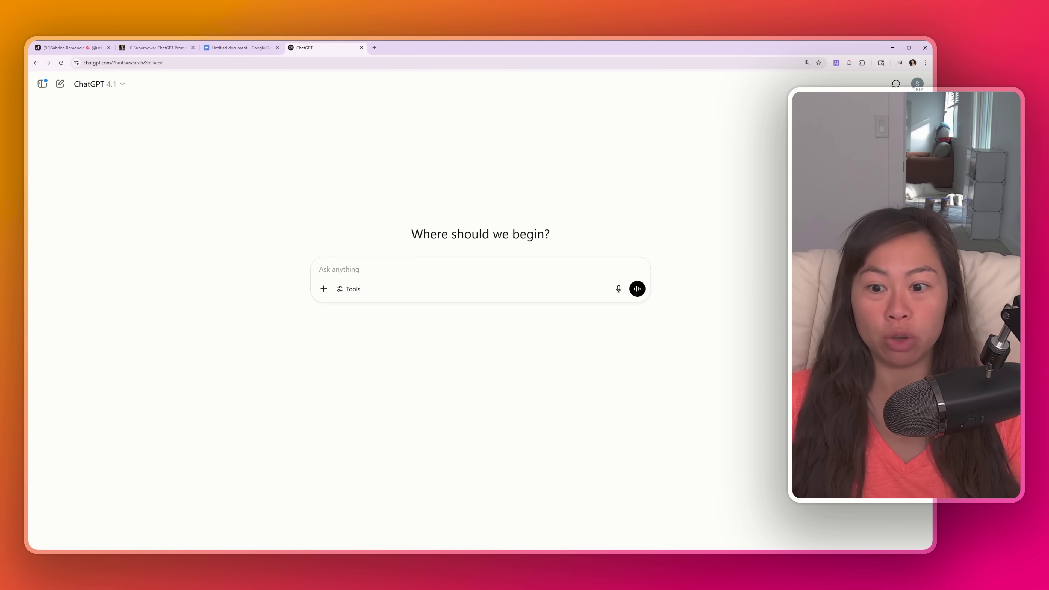
{"action": "type", "text": "Create a b"}
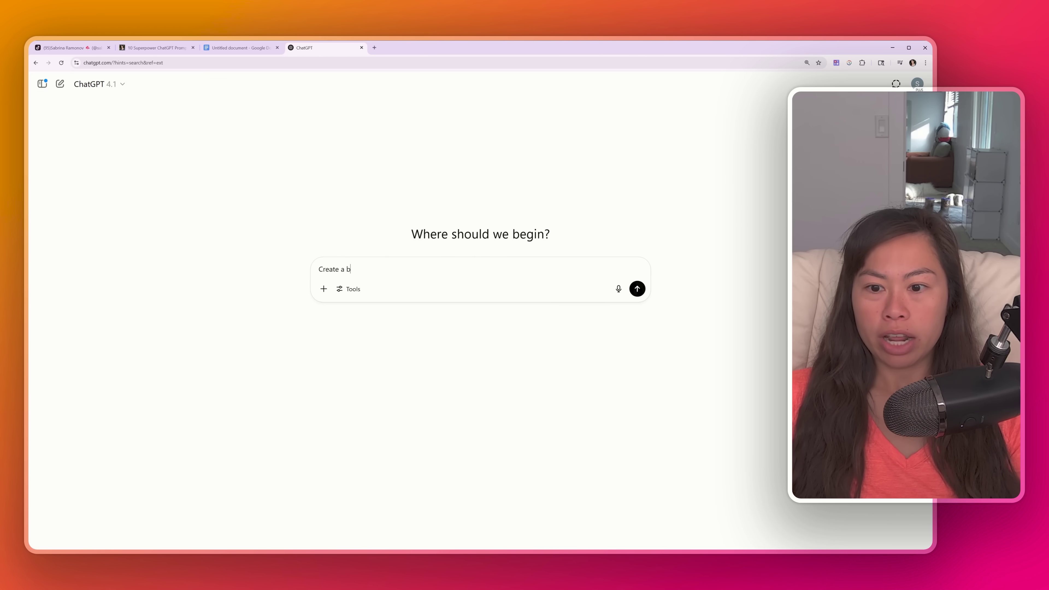
{"action": "type", "text": "usiness plan for "}
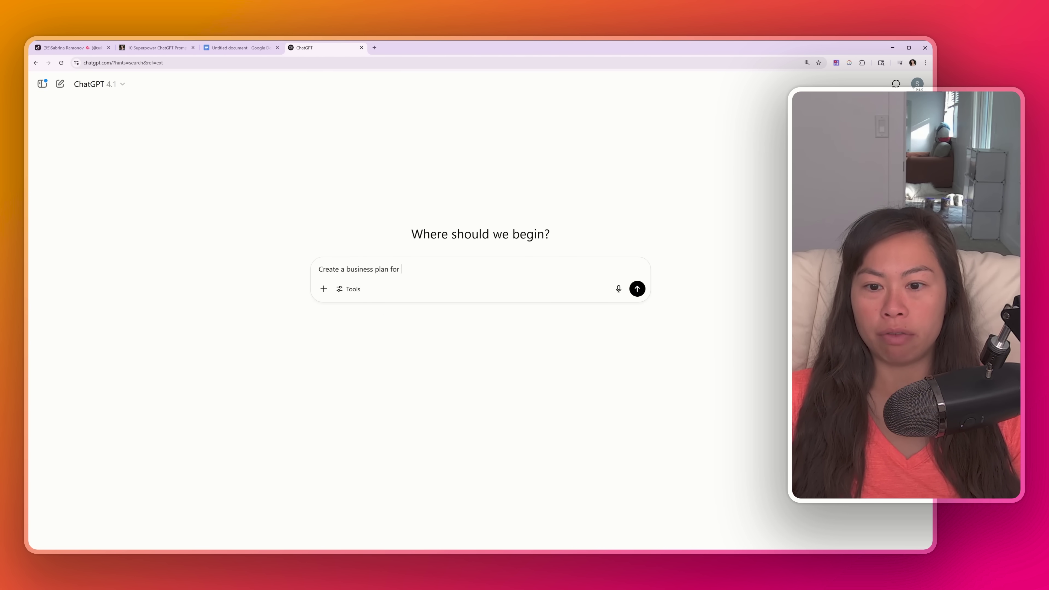
{"action": "type", "text": "a digital product and co"}
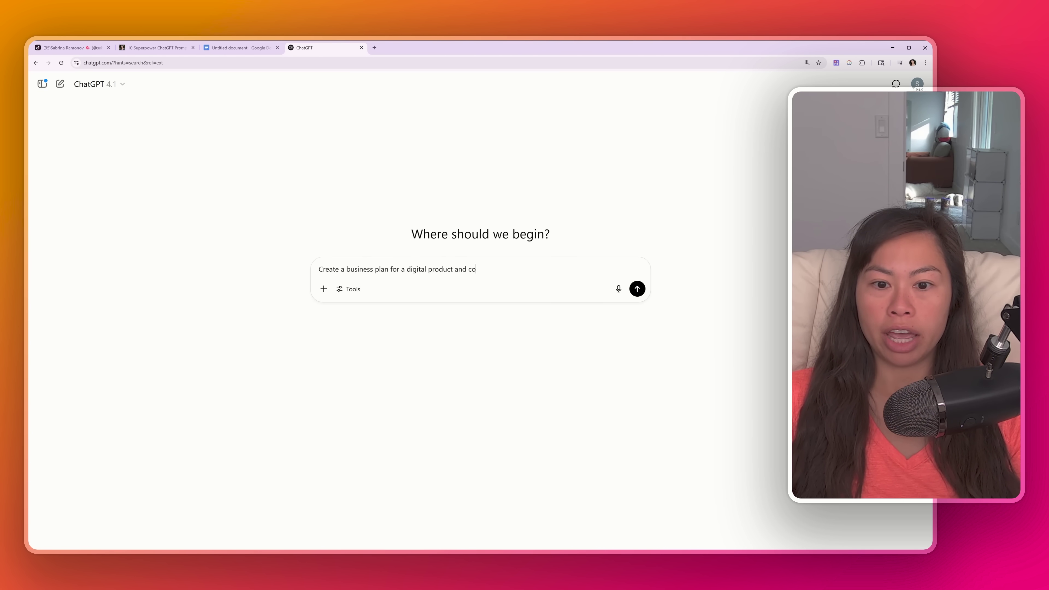
{"action": "type", "text": "mmunity I want"}
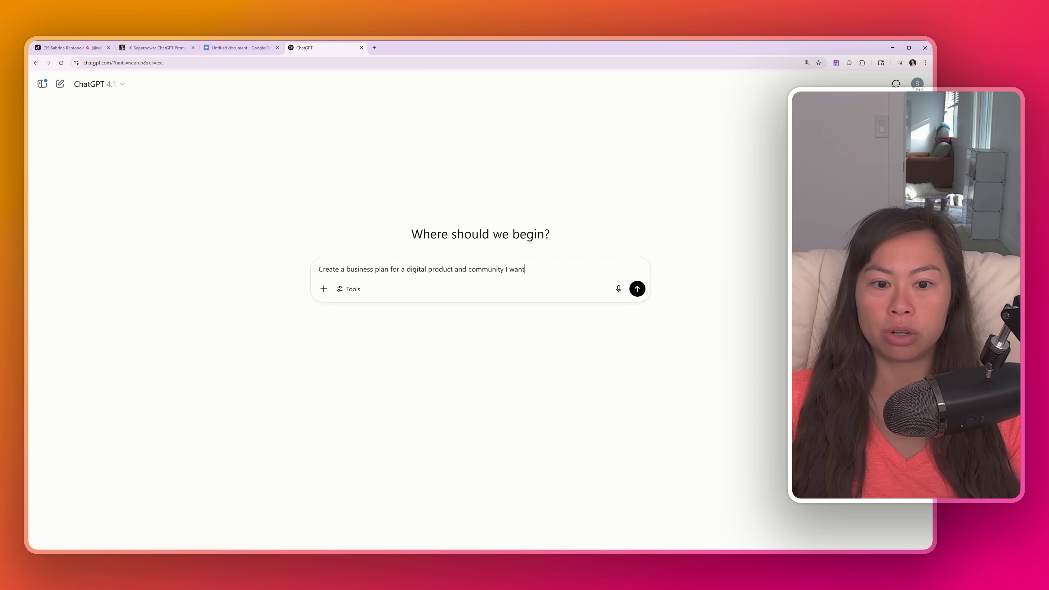
{"action": "type", "text": " to create \"AO Academy"}
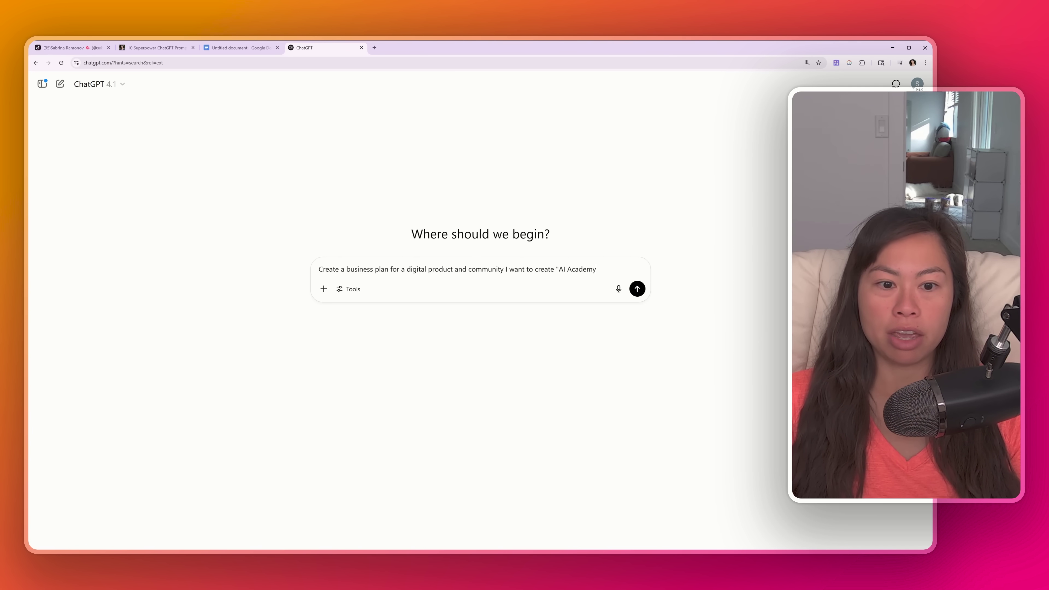
{"action": "type", "text": " for Kids\"."}
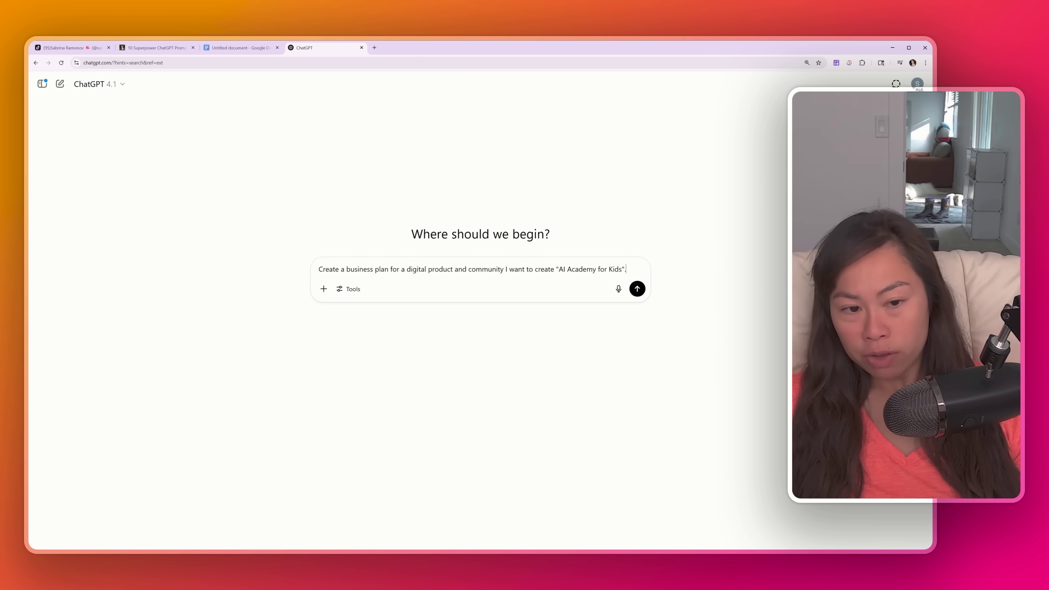
Add a separate paragraph "Ask me clarifying questions until you're 95% confident you can complete the task successfully." and send the prompt.
{"action": "key", "text": "shift+Return"}
{"action": "key", "text": "shift+Return"}
{"action": "type", "text": "Ask me clarifying questions until you're 95% confident you can complete the task successfully."}
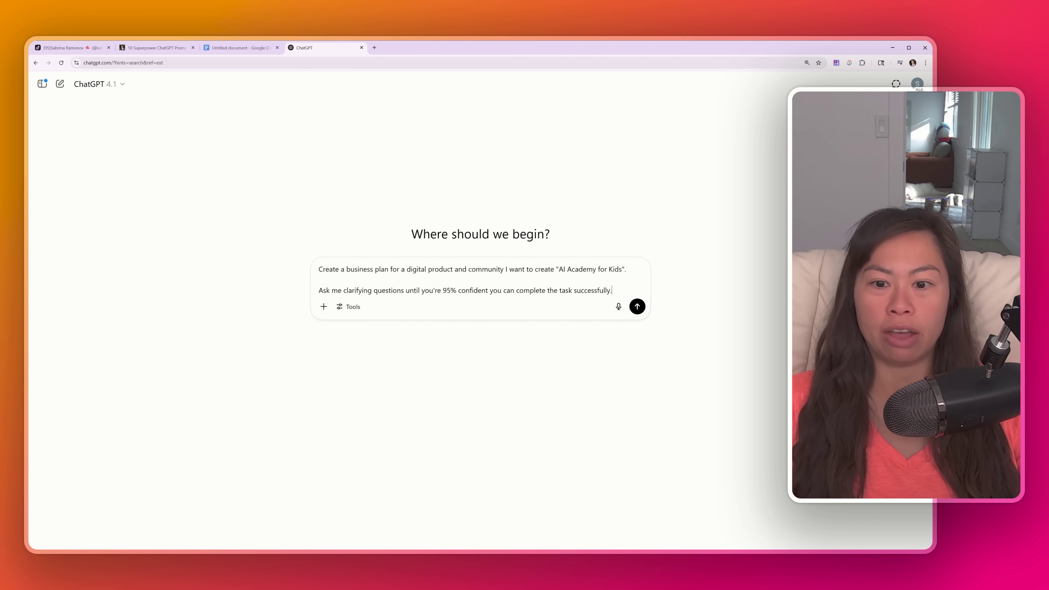
{"action": "key", "text": "Return"}
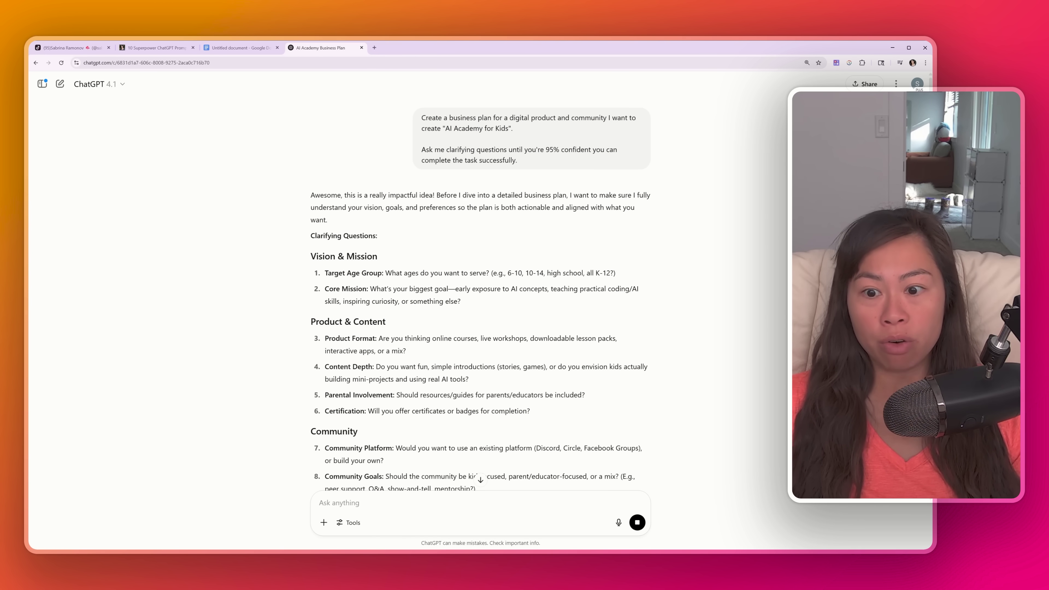
Begin a numbered reply, answering question 1 with "all ages, different activities per age group" and question 2 with "teaching practical AI skills".
{"action": "scroll", "coordinate": [640, 360], "scroll_direction": "down", "scroll_amount": 2}
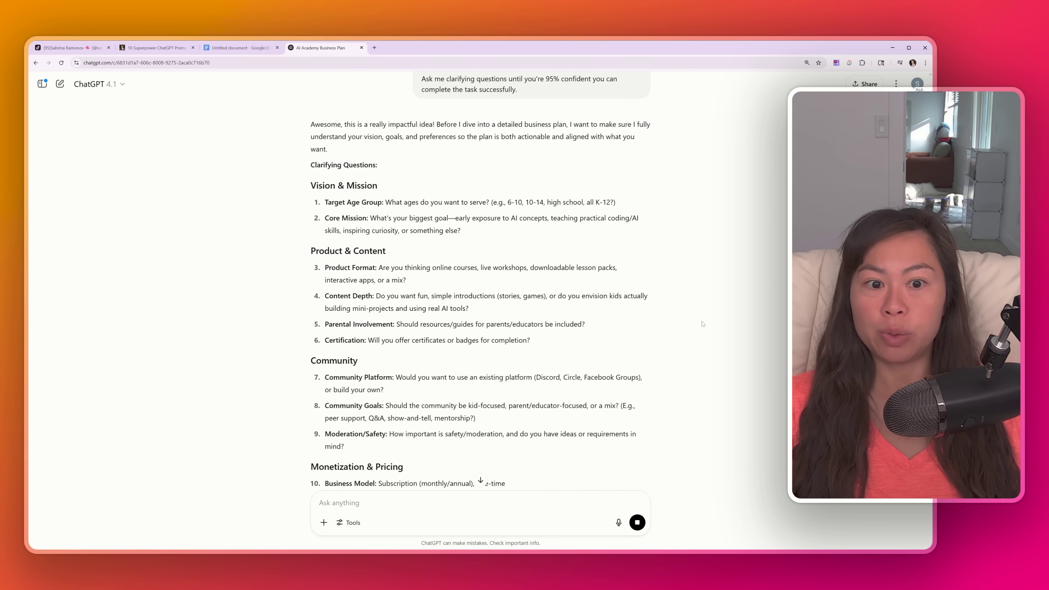
{"action": "scroll", "coordinate": [640, 360], "scroll_direction": "up", "scroll_amount": 1}
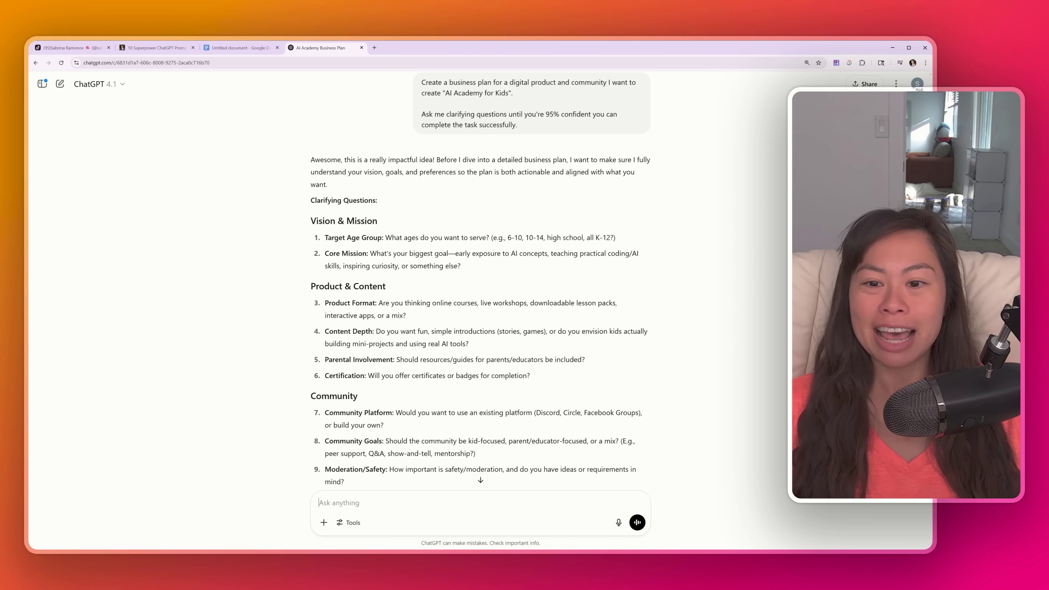
{"action": "type", "text": "1. "}
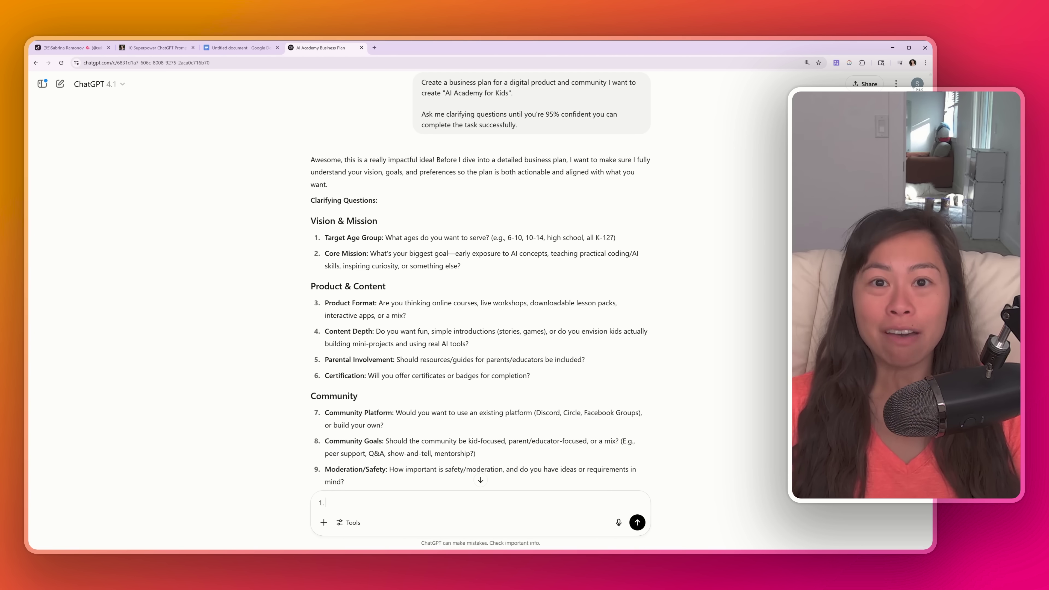
{"action": "type", "text": "a"}
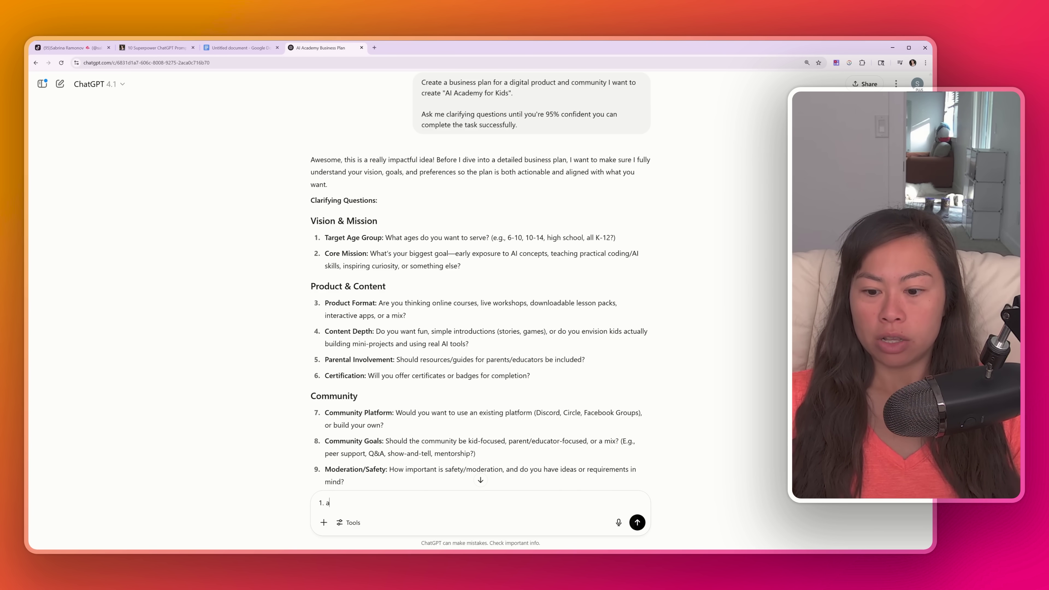
{"action": "type", "text": "ll ages, d"}
{"action": "type", "text": "ifferent activities per age group"}
{"action": "key", "text": "shift+Return"}
{"action": "type", "text": "2. teaching"}
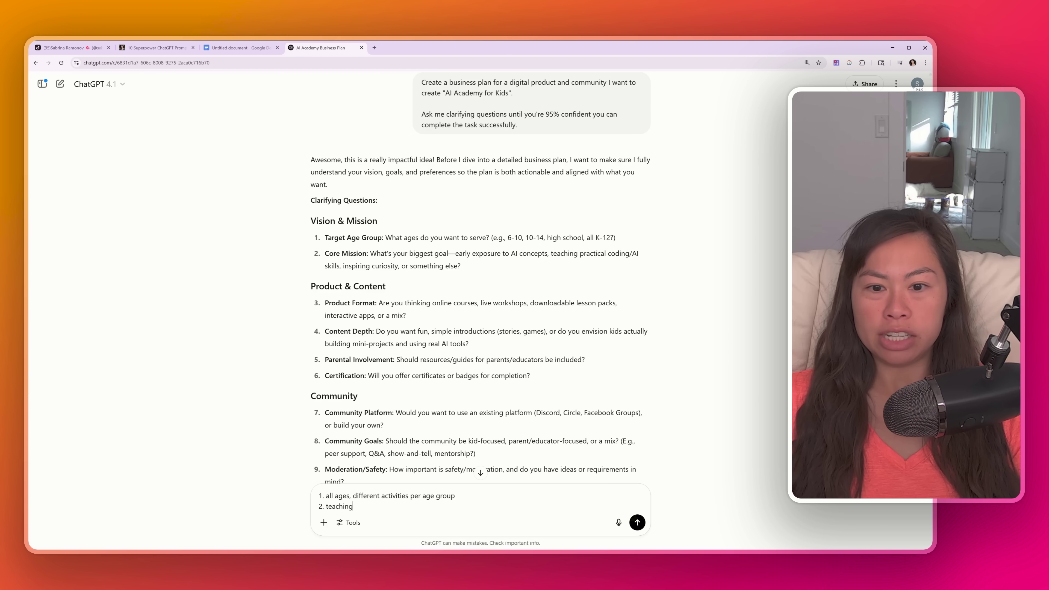
{"action": "type", "text": " practical AI"}
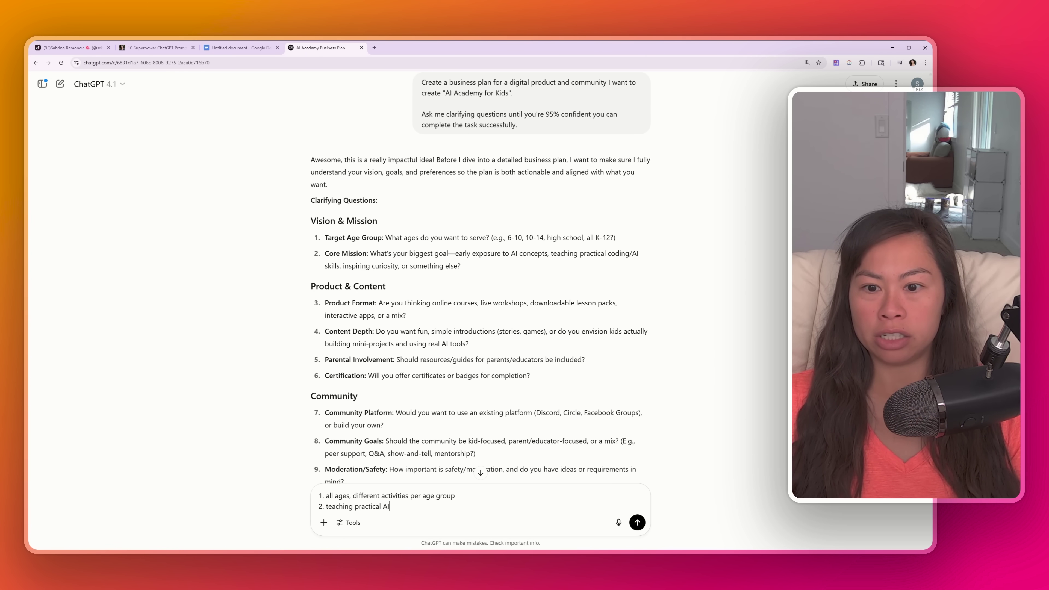
{"action": "type", "text": "skills"}
{"action": "key", "text": "shift+Return"}
Answer question 3 with "Skool community with weekly workshop", question 4 with "both", question 5 with "yes" and question 6 with "no".
{"action": "type", "text": "3. Skool commun"}
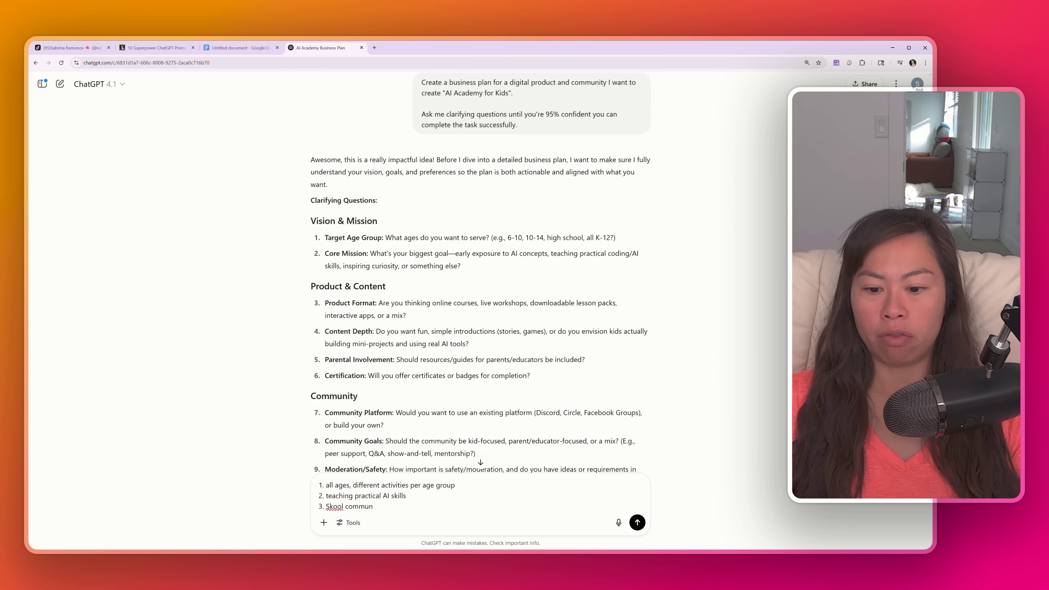
{"action": "type", "text": "ity"}
{"action": "type", "text": "with weekly workshop"}
{"action": "key", "text": "shift+Return"}
{"action": "type", "text": "4. "}
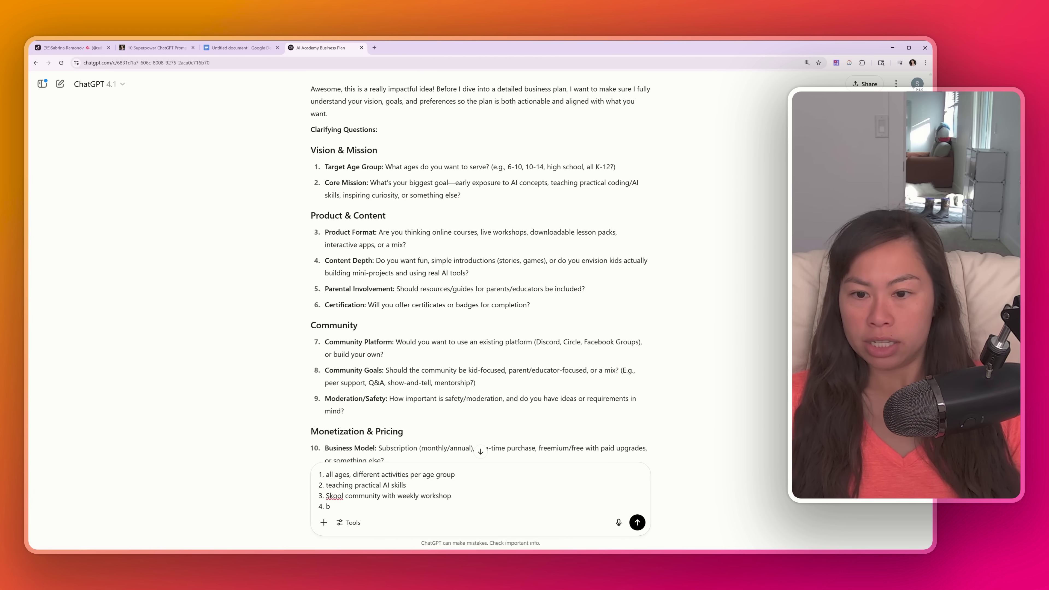
{"action": "type", "text": "both"}
{"action": "key", "text": "shift+Return"}
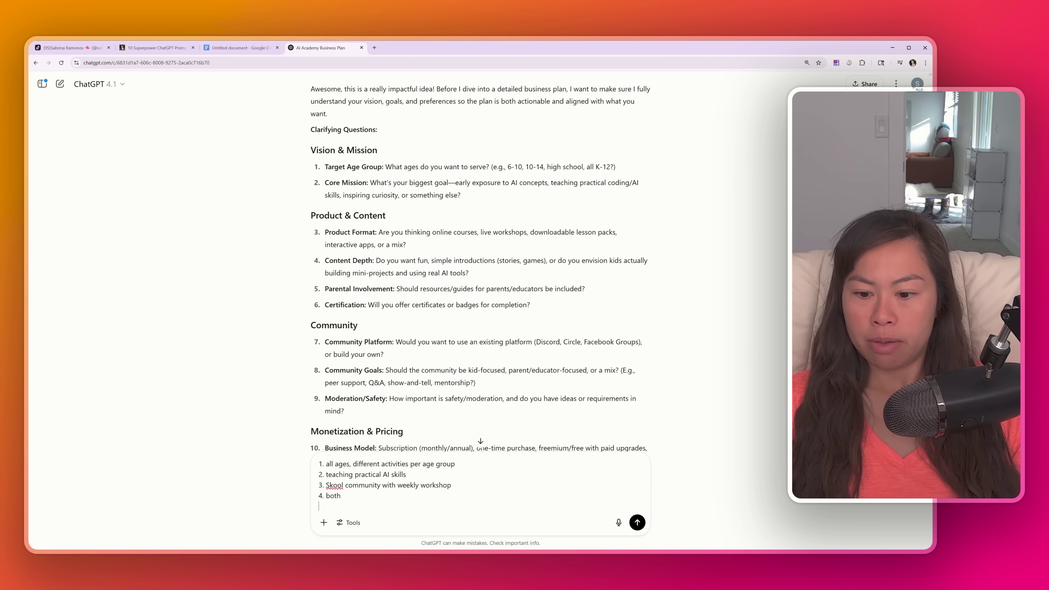
{"action": "type", "text": "5. yes"}
{"action": "key", "text": "shift+Return"}
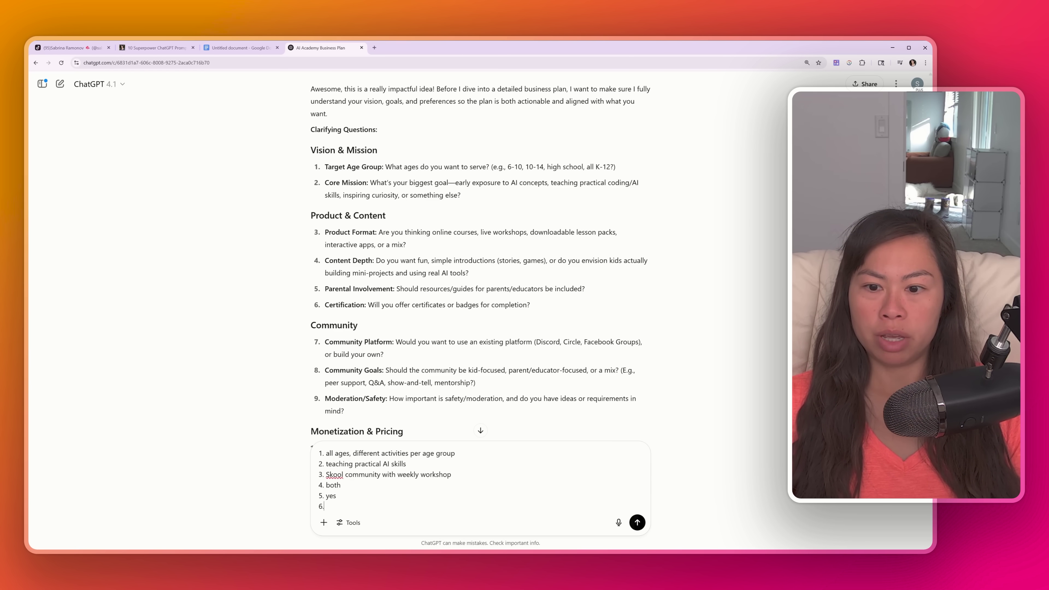
{"action": "type", "text": "6. no"}
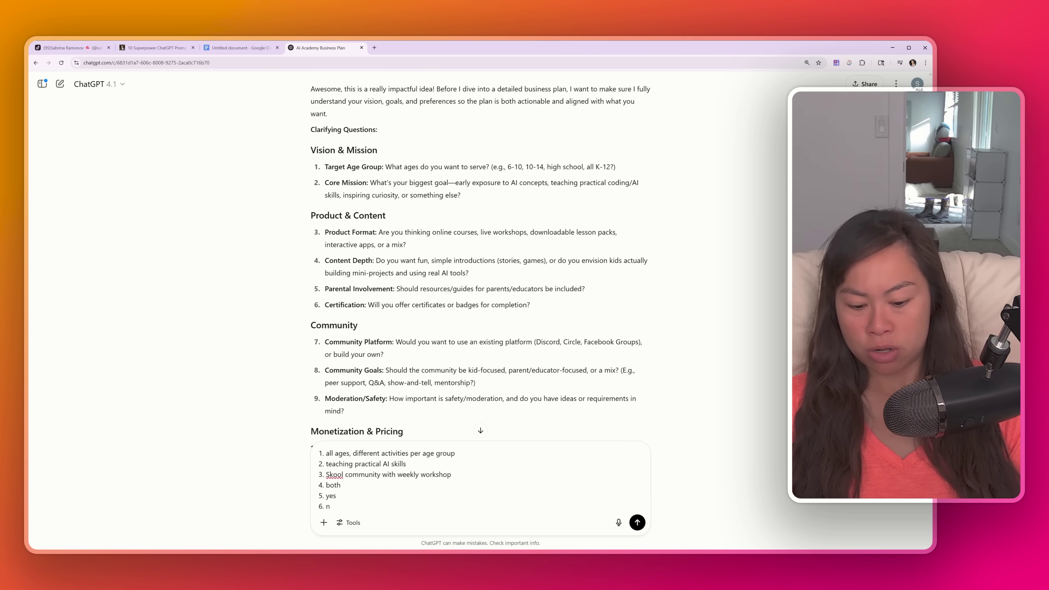
{"action": "key", "text": "shift+Return"}
Answer question 7 with "yes, Skool", question 8 with "not sure" and question 9 with "important".
{"action": "type", "text": "7."}
{"action": "scroll", "coordinate": [505, 315], "scroll_direction": "down", "scroll_amount": 2}
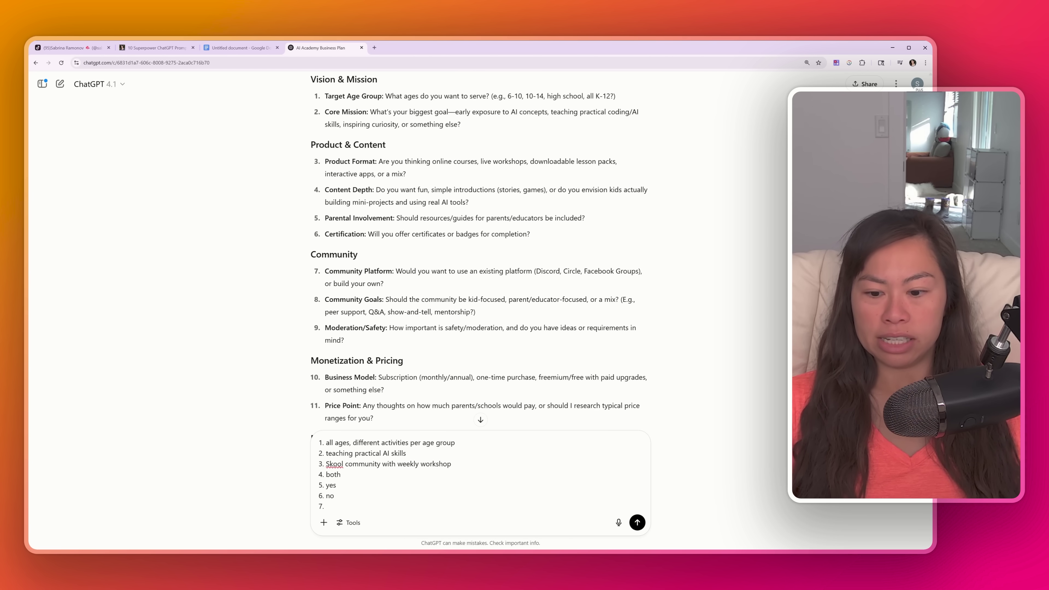
{"action": "type", "text": "yes, Skool"}
{"action": "key", "text": "shift+Return"}
{"action": "type", "text": "8. not"}
{"action": "key", "text": "shift+Return"}
{"action": "type", "text": "9 sure"}
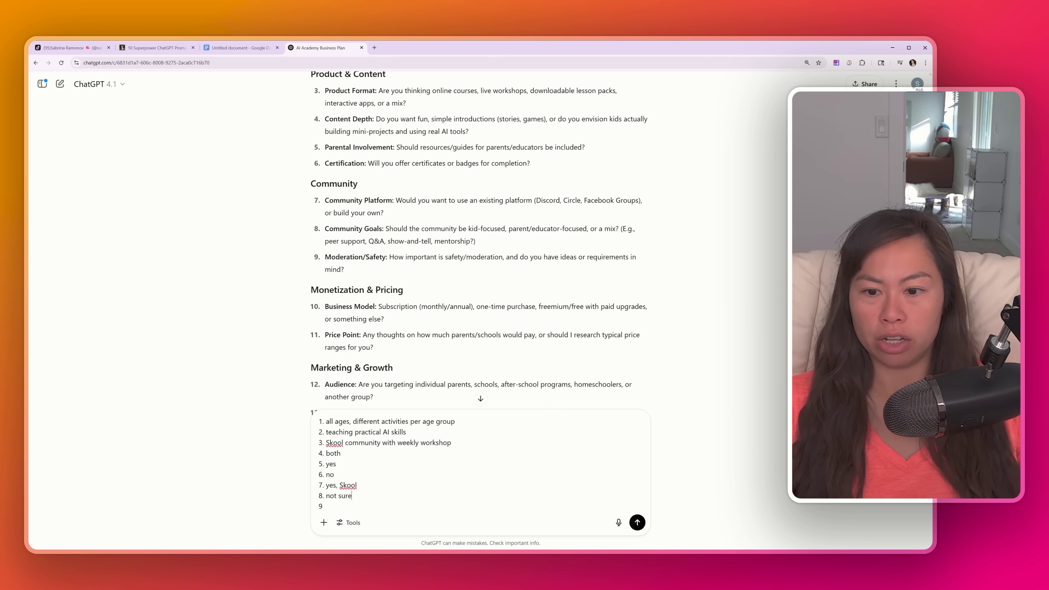
{"action": "key", "text": "Down"}
{"action": "scroll", "coordinate": [487, 332], "scroll_direction": "down", "scroll_amount": 1}
{"action": "scroll", "coordinate": [487, 332], "scroll_direction": "down", "scroll_amount": 2}
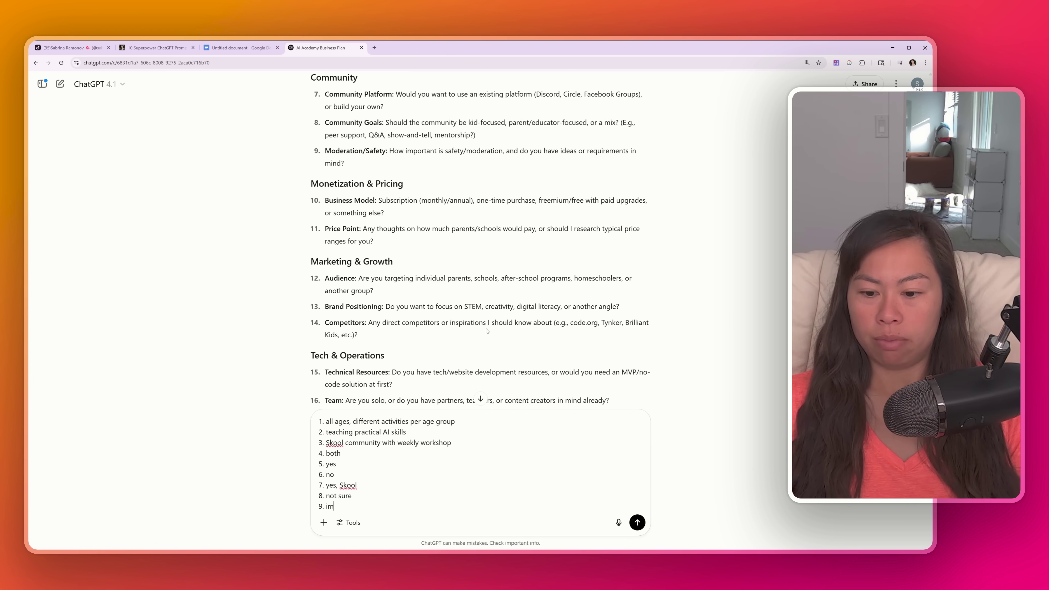
{"action": "type", "text": ". important"}
{"action": "key", "text": "shift+Return"}
Answer question 10 with "subscription maybe but not sure", question 11 with "not sure" and question 12 with "individual parents".
{"action": "type", "text": "10. subscription"}
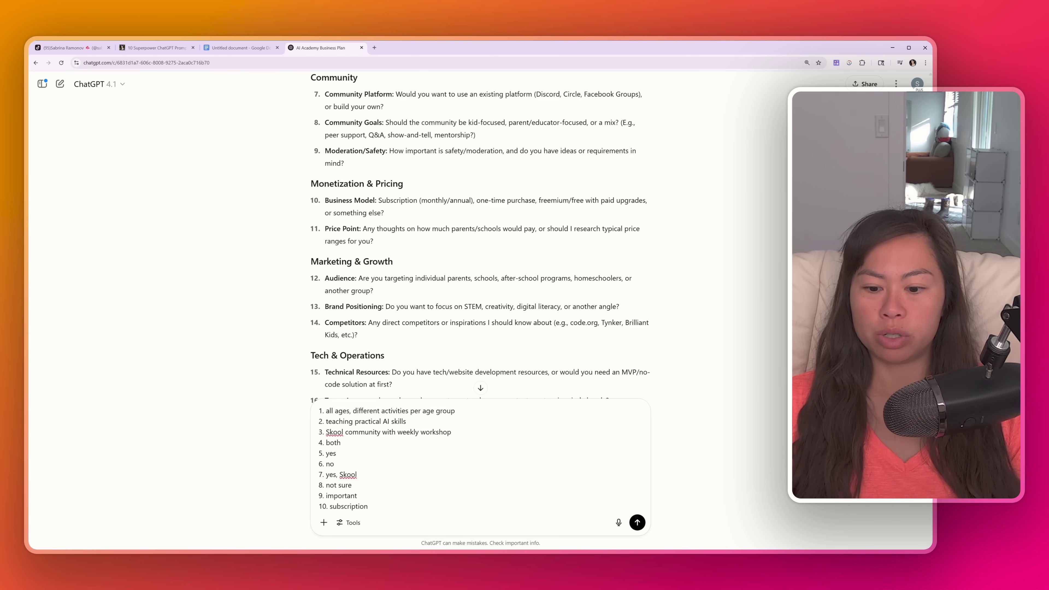
{"action": "type", "text": " maybe but not sure"}
{"action": "scroll", "coordinate": [452, 251], "scroll_direction": "down", "scroll_amount": 4}
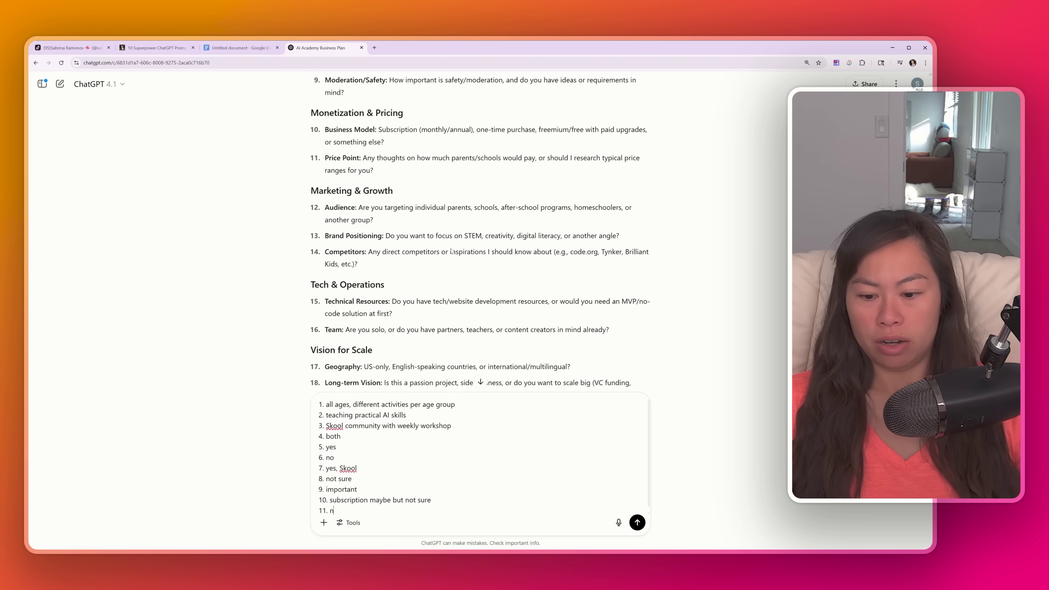
{"action": "key", "text": "shift+Return"}
{"action": "type", "text": "11. not sure"}
{"action": "key", "text": "shift+Return"}
{"action": "type", "text": "12. indivi"}
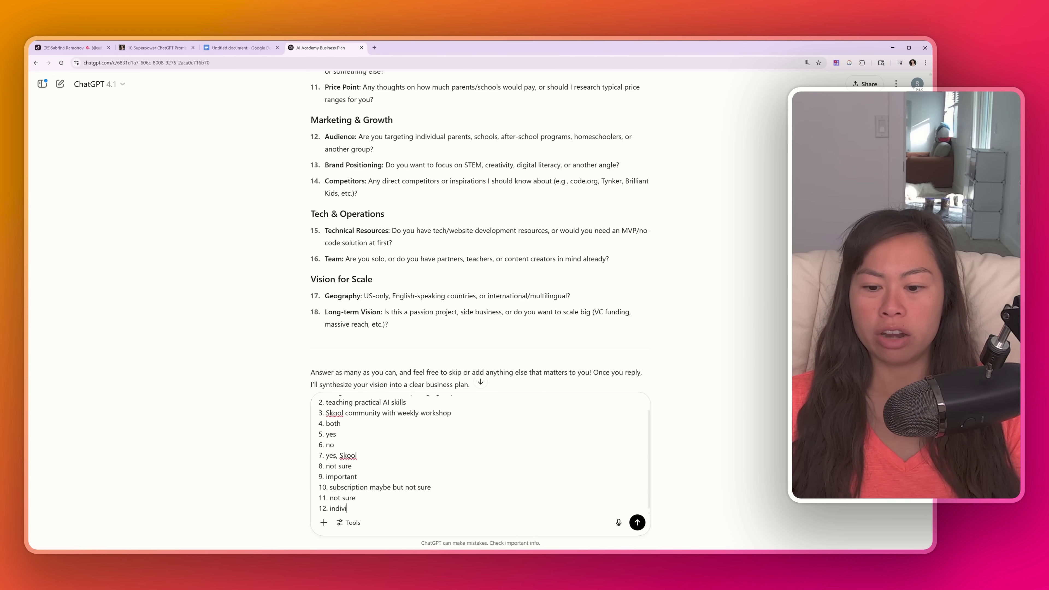
{"action": "type", "text": "dual parents"}
{"action": "key", "text": "shift+Return"}
Answer 13 and 14 "not sure", 15 "gonna use Skool", 16 "solo", 17 "English only", 18 "profitable lifestyle business generating $1M/year", and send the reply.
{"action": "type", "text": "13. profitable l"}
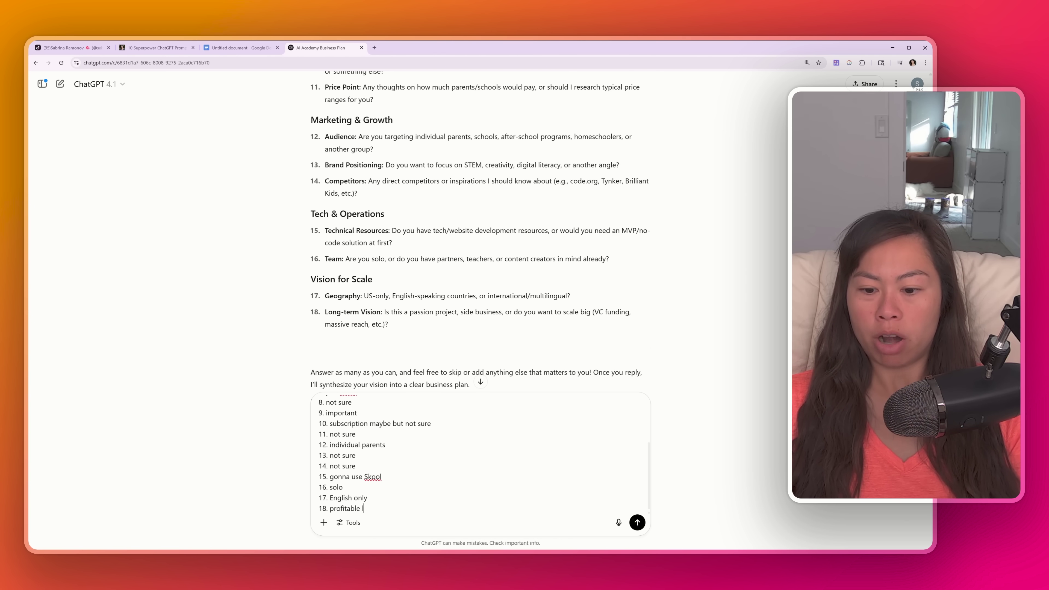
{"action": "type", "text": "ifestyle business"}
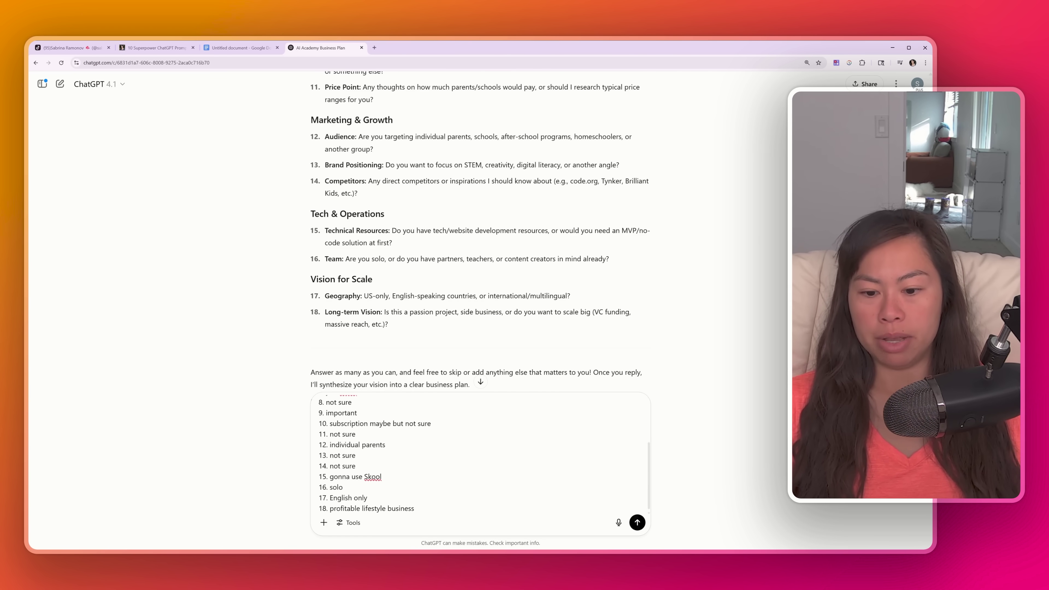
{"action": "type", "text": " generating $1M/year"}
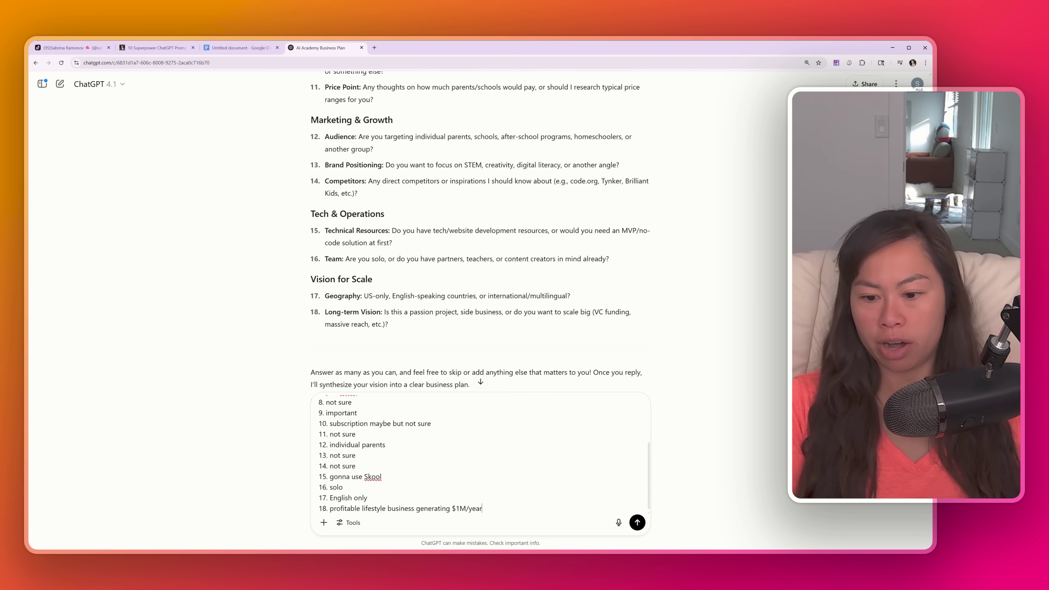
{"action": "scroll", "coordinate": [481, 454], "scroll_direction": "up", "scroll_amount": 2}
{"action": "scroll", "coordinate": [481, 454], "scroll_direction": "down", "scroll_amount": 1}
{"action": "scroll", "coordinate": [480, 455], "scroll_direction": "down", "scroll_amount": 3}
{"action": "left_click", "coordinate": [637, 522]}
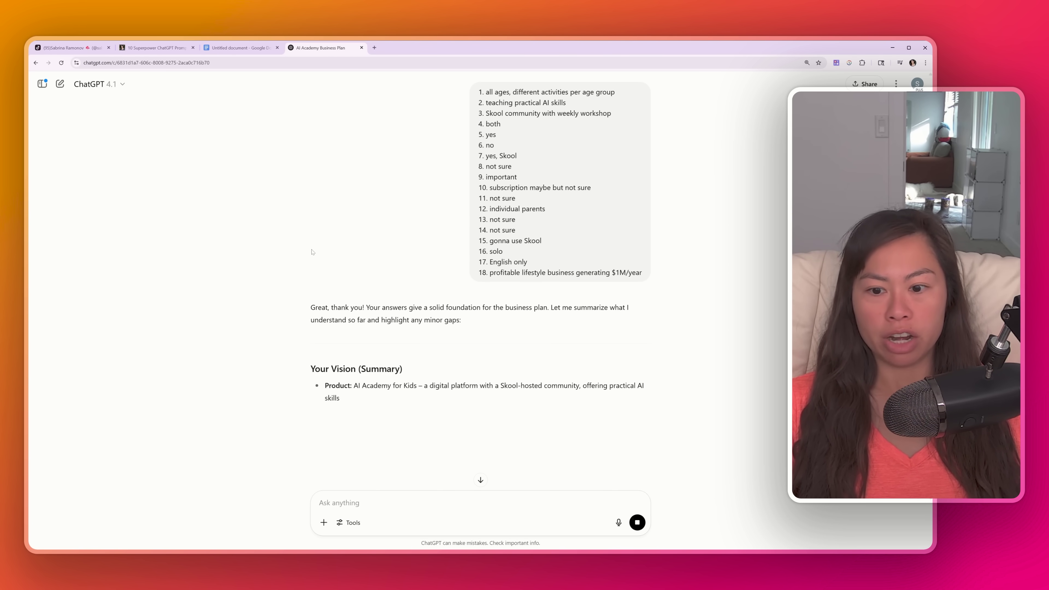
Read through the vision summary and the generated business plan's executive summary, business description, market analysis and competitor table.
{"action": "scroll", "coordinate": [440, 110], "scroll_direction": "up", "scroll_amount": 3}
{"action": "scroll", "coordinate": [438, 257], "scroll_direction": "down", "scroll_amount": 4}
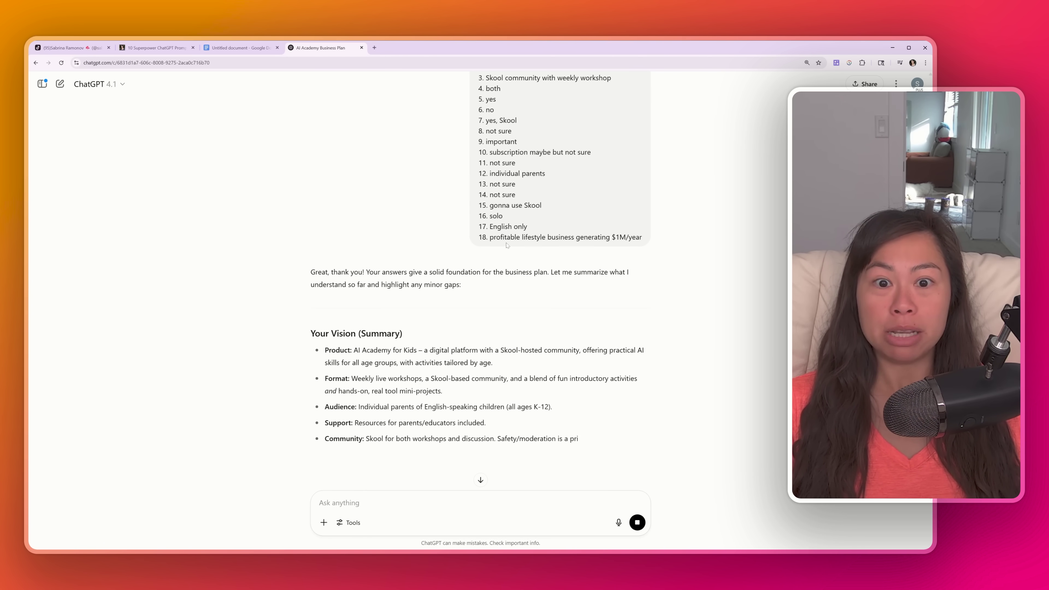
{"action": "scroll", "coordinate": [466, 289], "scroll_direction": "up", "scroll_amount": 2}
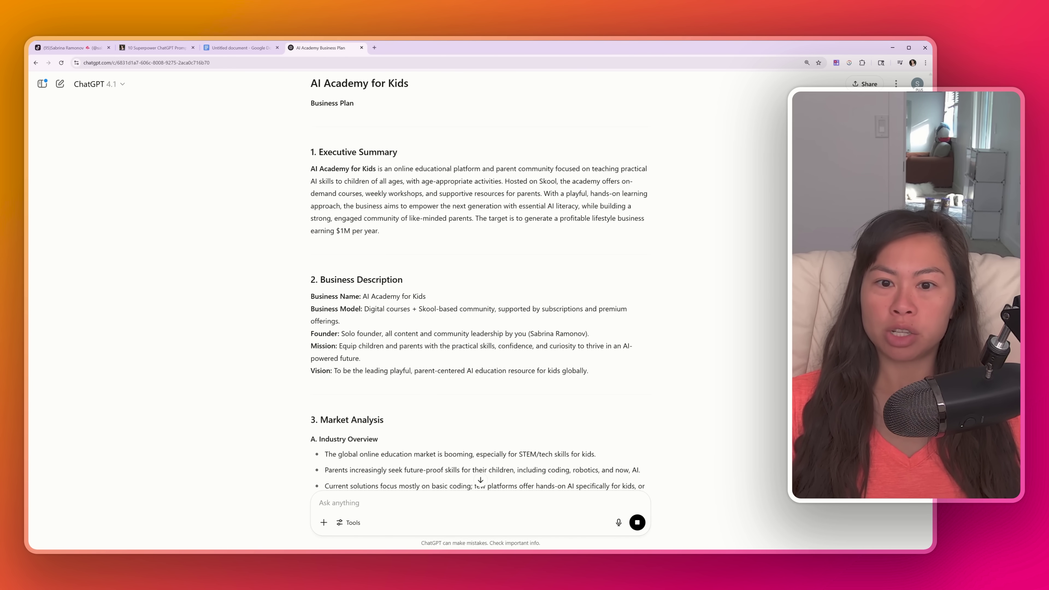
{"action": "left_click_drag", "start_coordinate": [324, 169], "coordinate": [399, 194]}
{"action": "left_click", "coordinate": [359, 191]}
{"action": "scroll", "coordinate": [438, 283], "scroll_direction": "down", "scroll_amount": 1}
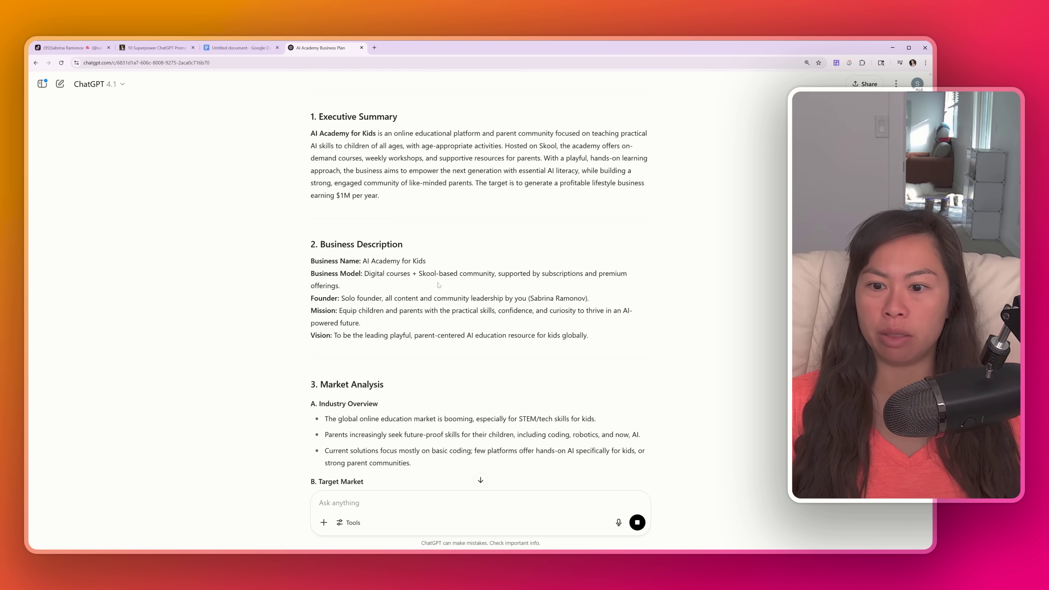
{"action": "scroll", "coordinate": [279, 227], "scroll_direction": "down", "scroll_amount": 4}
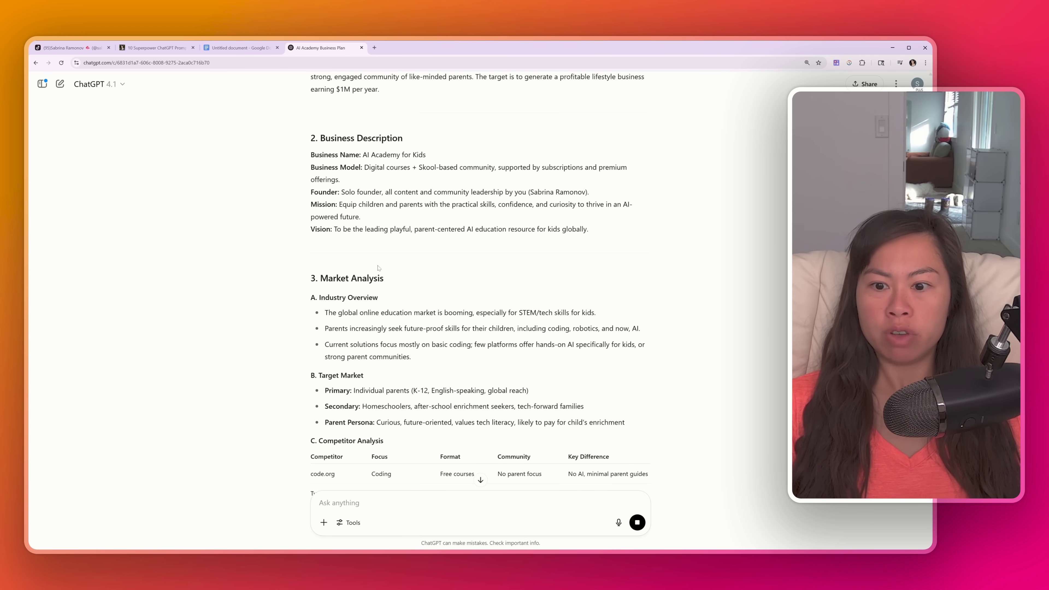
{"action": "scroll", "coordinate": [405, 317], "scroll_direction": "down", "scroll_amount": 2}
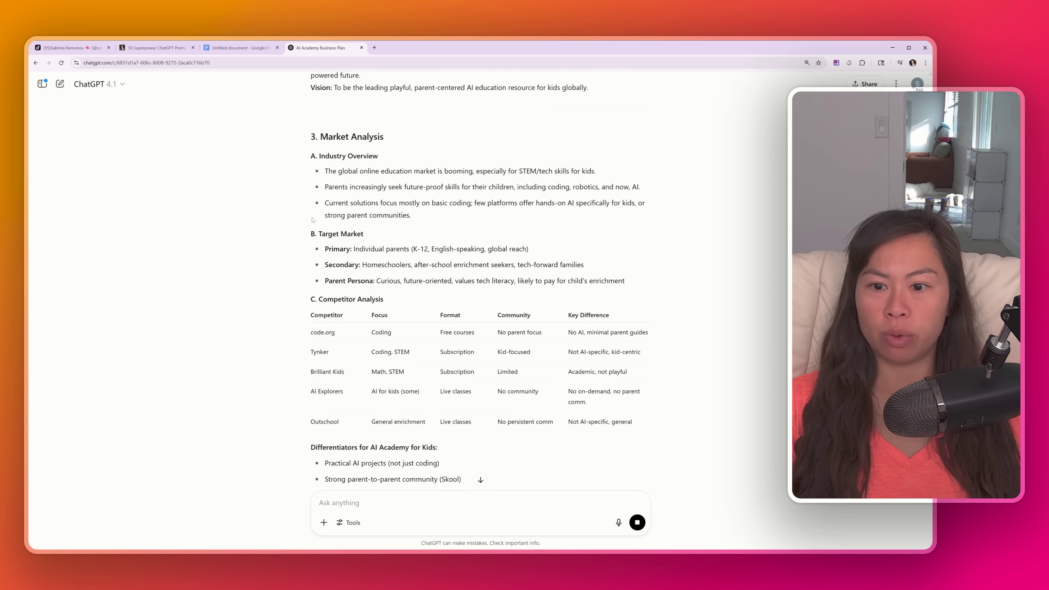
Read the plan's competitor differentiators, Organization & Operations, Products & Services, and Marketing & Sales Strategy sections, including customer acquisition and subscription pricing.
{"action": "scroll", "coordinate": [355, 315], "scroll_direction": "down", "scroll_amount": 4}
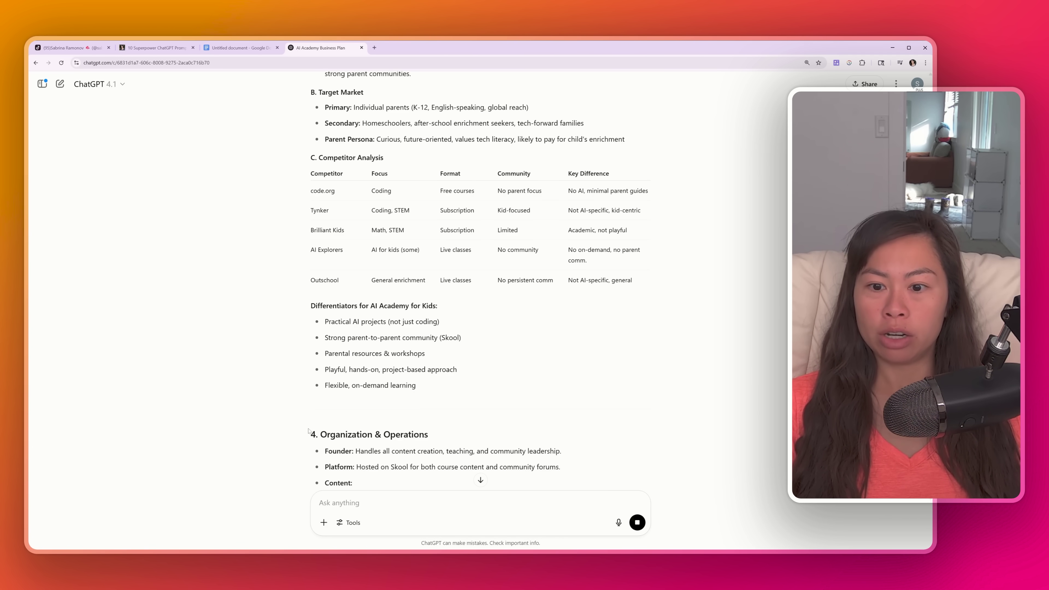
{"action": "scroll", "coordinate": [497, 293], "scroll_direction": "down", "scroll_amount": 6}
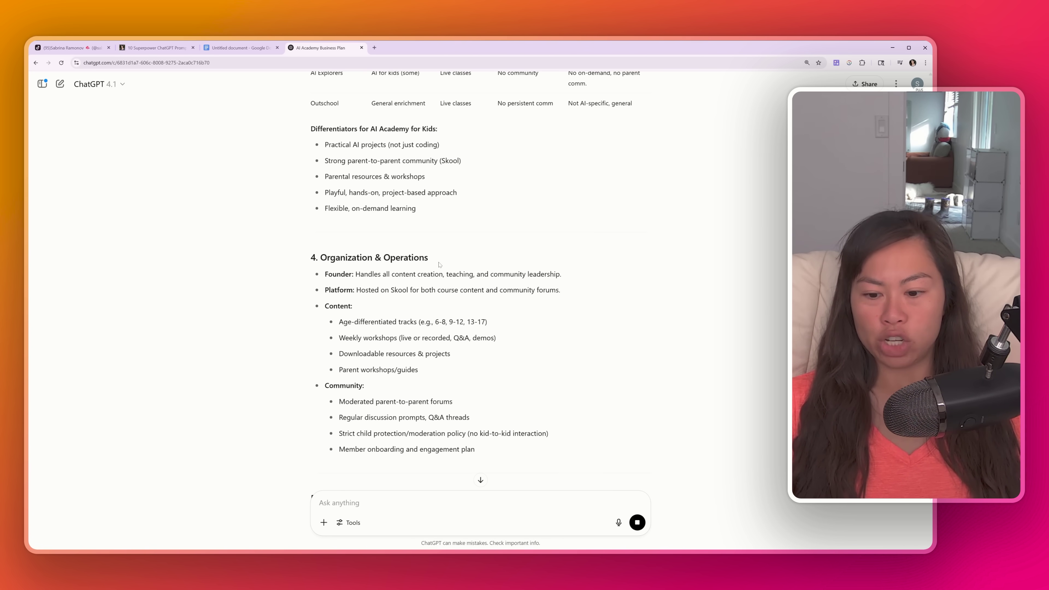
{"action": "scroll", "coordinate": [493, 423], "scroll_direction": "down", "scroll_amount": 3}
{"action": "left_click_drag", "start_coordinate": [399, 321], "coordinate": [305, 316]}
{"action": "scroll", "coordinate": [469, 386], "scroll_direction": "down", "scroll_amount": 3}
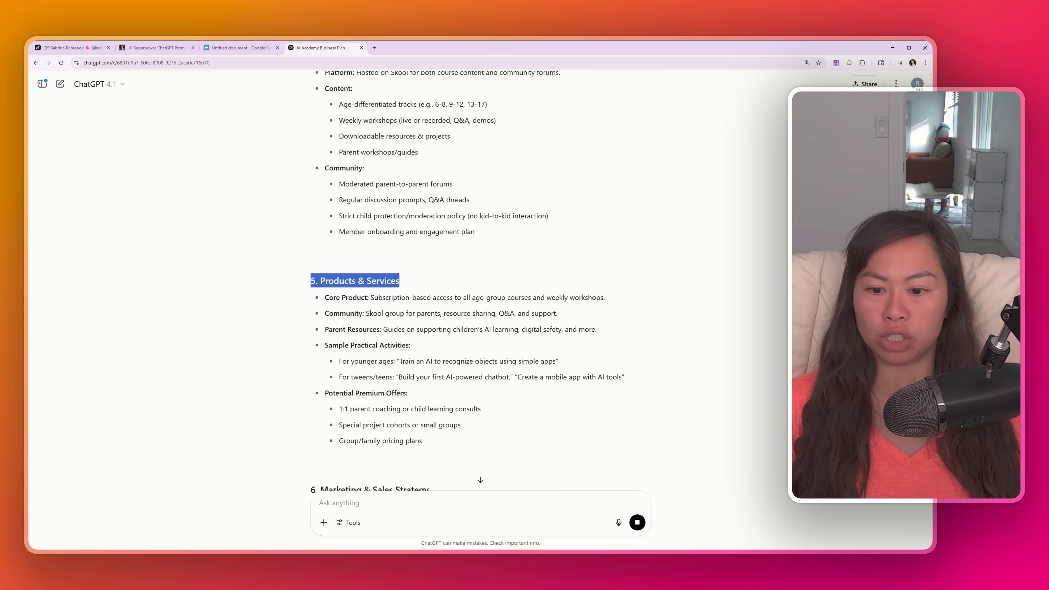
{"action": "scroll", "coordinate": [470, 385], "scroll_direction": "down", "scroll_amount": 3}
{"action": "left_click_drag", "start_coordinate": [430, 318], "coordinate": [311, 318]}
{"action": "scroll", "coordinate": [363, 312], "scroll_direction": "down", "scroll_amount": 4}
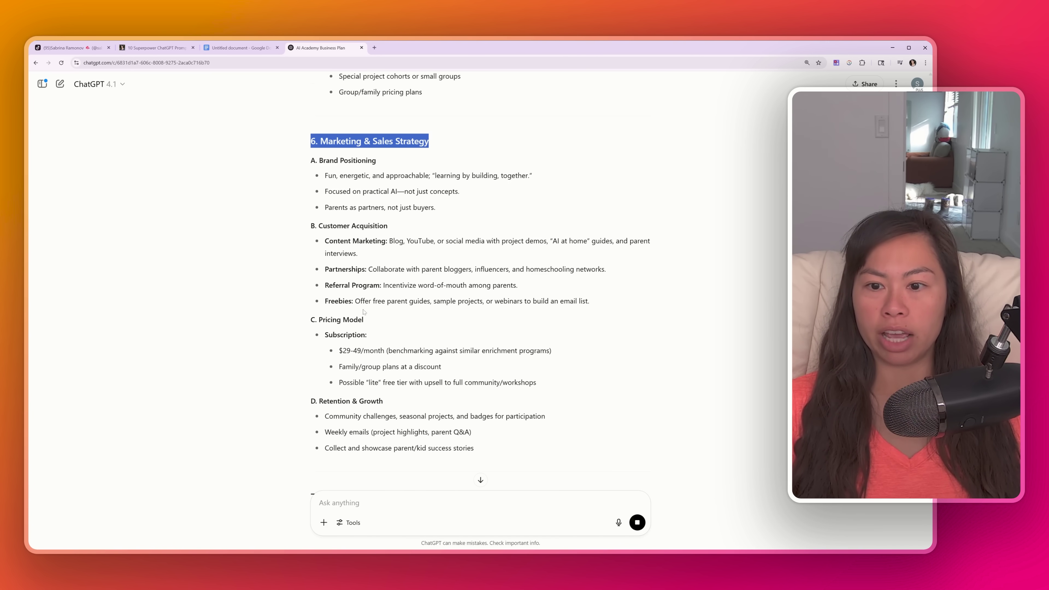
{"action": "left_click", "coordinate": [389, 227]}
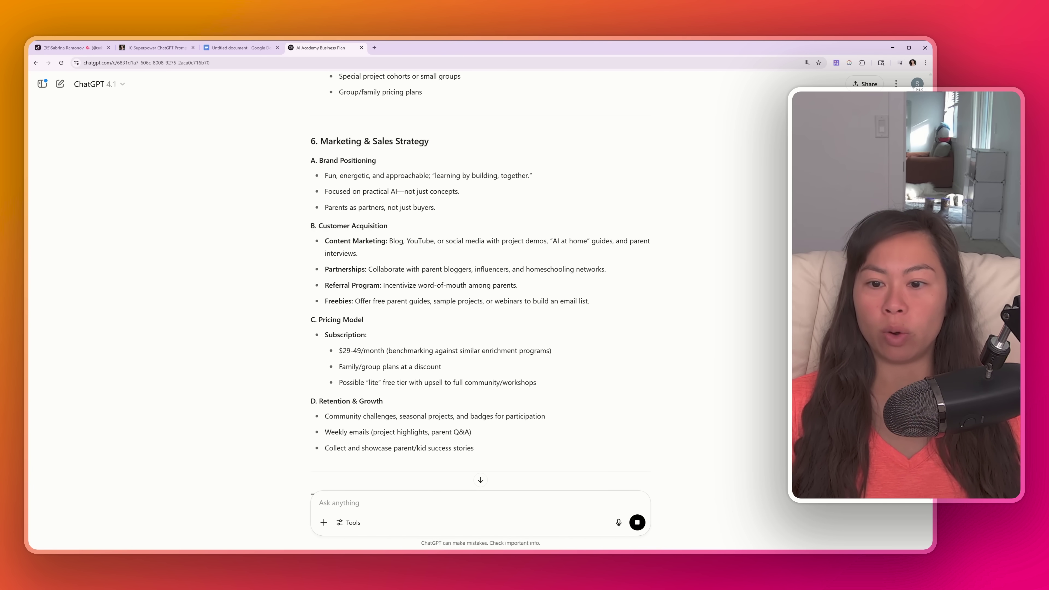
{"action": "left_click_drag", "start_coordinate": [377, 270], "coordinate": [569, 257]}
{"action": "left_click", "coordinate": [284, 230]}
{"action": "scroll", "coordinate": [331, 225], "scroll_direction": "down", "scroll_amount": 3}
{"action": "left_click", "coordinate": [367, 229]}
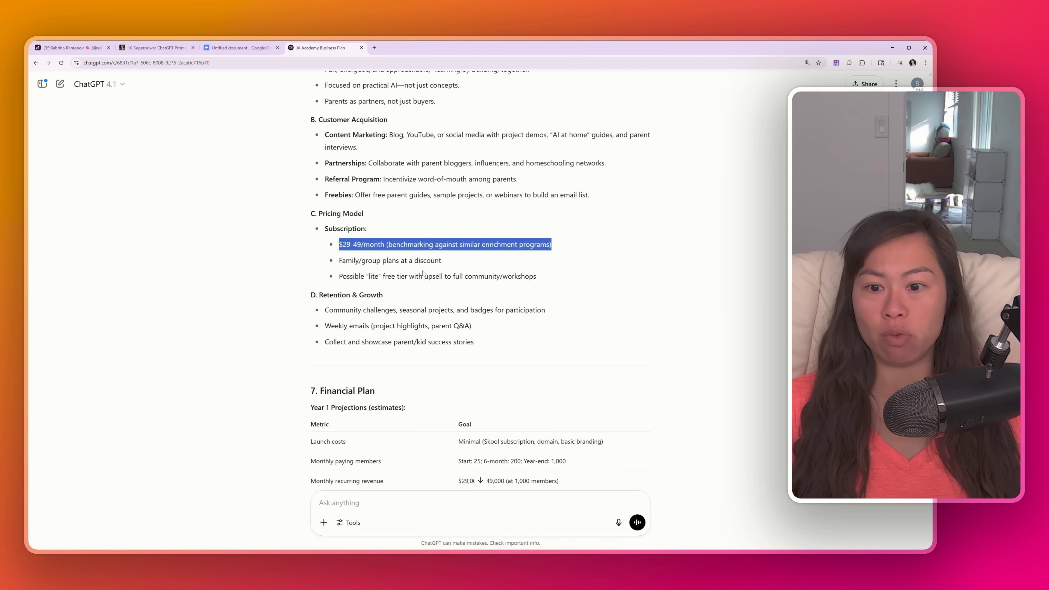
{"action": "scroll", "coordinate": [423, 272], "scroll_direction": "down", "scroll_amount": 4}
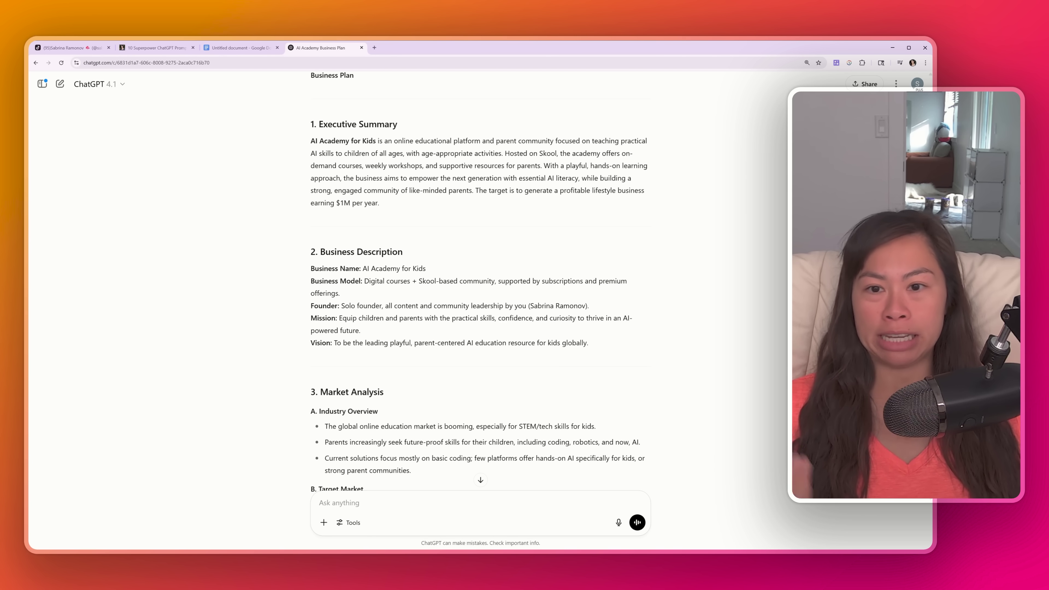
Skim the business plan again from the Executive Summary through Market Analysis to Organization & Operations.
{"action": "scroll", "coordinate": [339, 353], "scroll_direction": "down", "scroll_amount": 2}
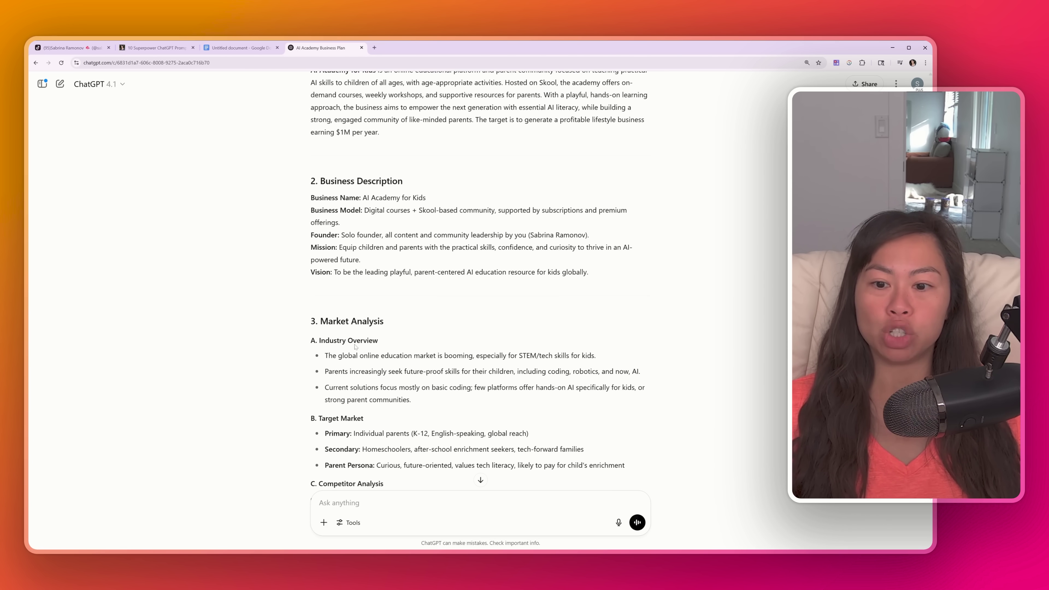
{"action": "scroll", "coordinate": [419, 328], "scroll_direction": "down", "scroll_amount": 1}
{"action": "scroll", "coordinate": [419, 375], "scroll_direction": "down", "scroll_amount": 8}
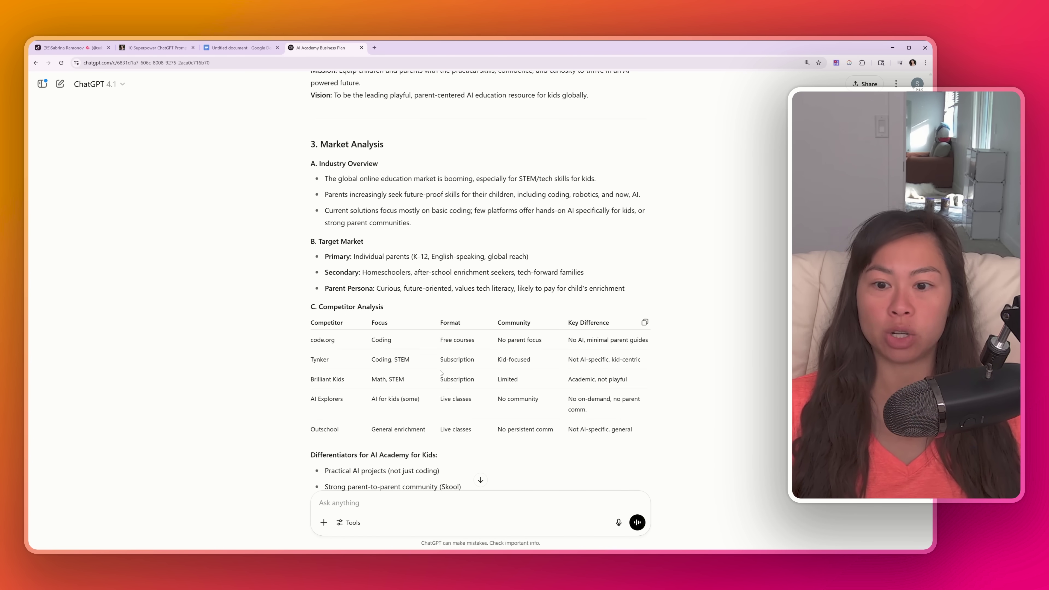
{"action": "scroll", "coordinate": [358, 340], "scroll_direction": "down", "scroll_amount": 8}
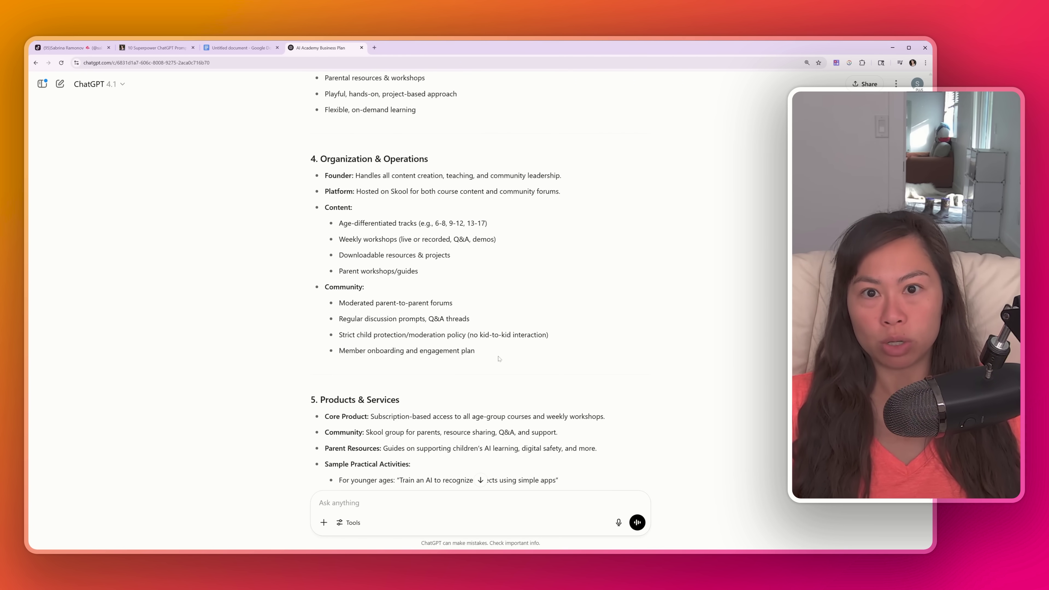
{"action": "scroll", "coordinate": [492, 360], "scroll_direction": "down", "scroll_amount": 1}
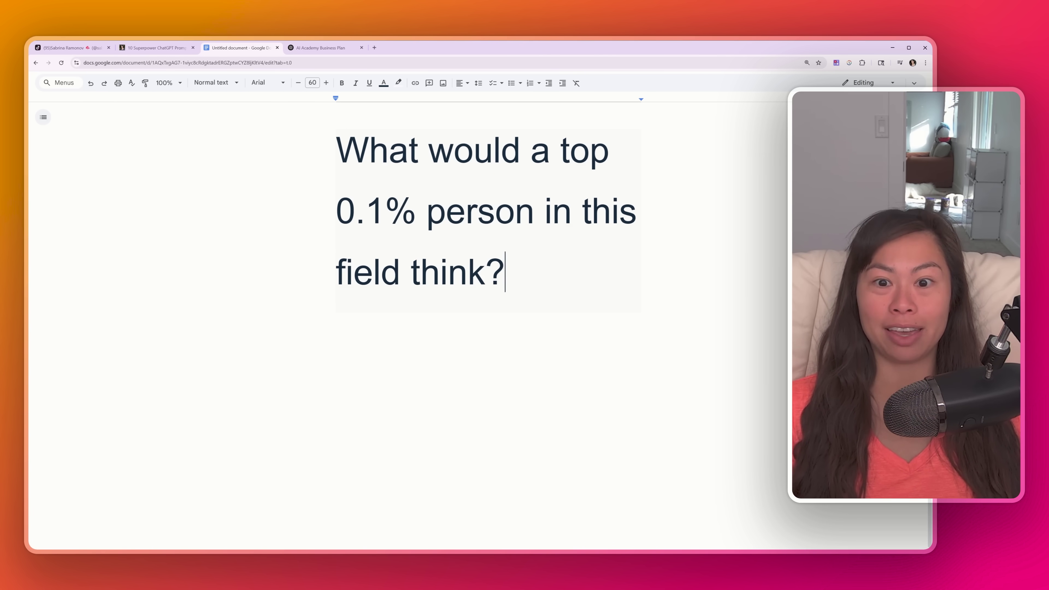
In the ChatGPT conversation, draft the follow-up prompt "Improve the business plan so that it attracts investors.".
{"action": "type", "text": "Im"}
{"action": "type", "text": "prove "}
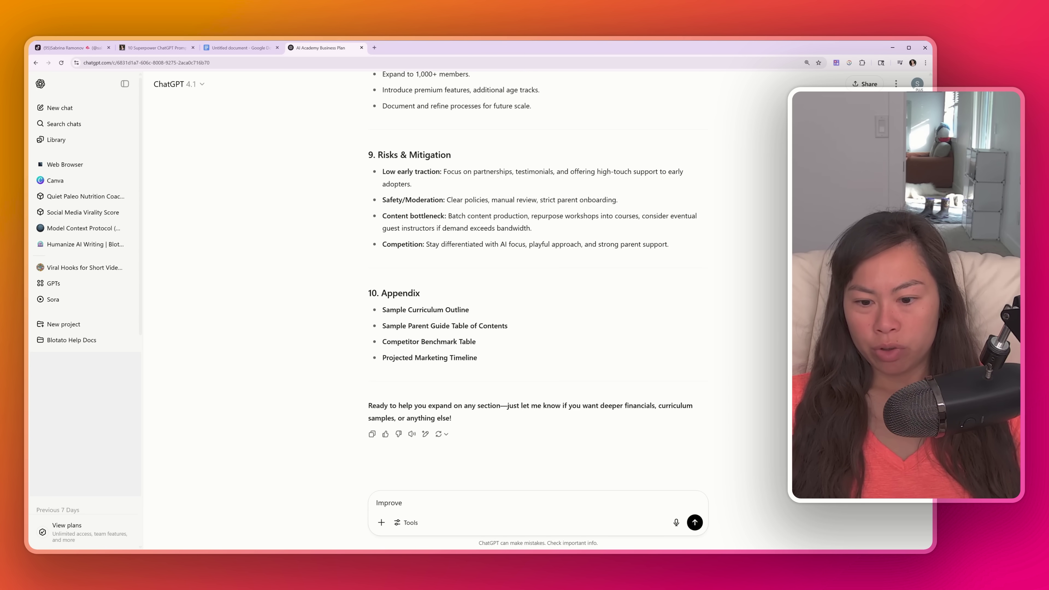
{"action": "type", "text": "the business plan so that"}
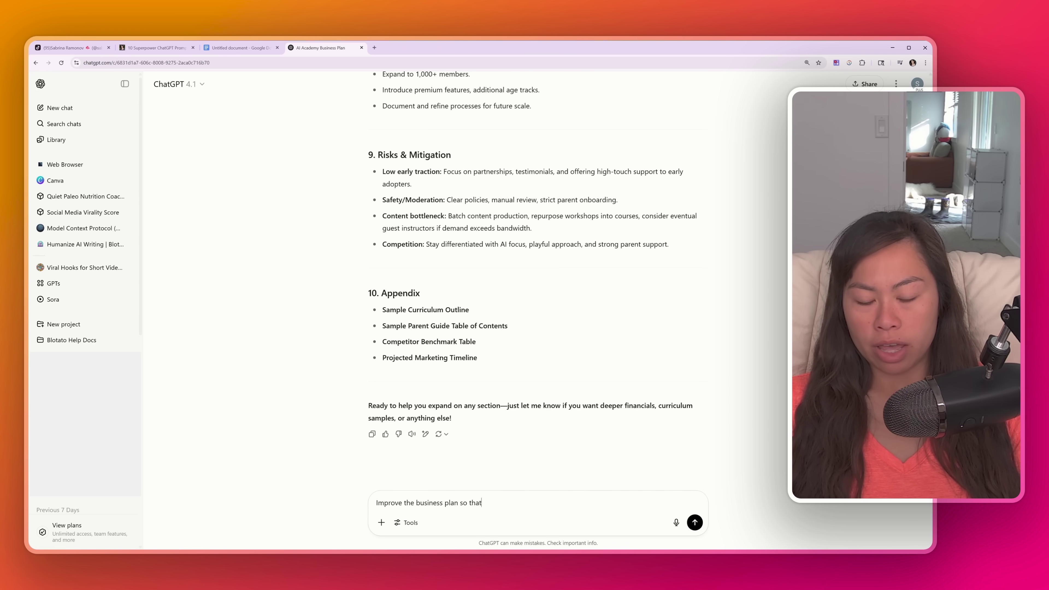
{"action": "type", "text": " it attracts investors."}
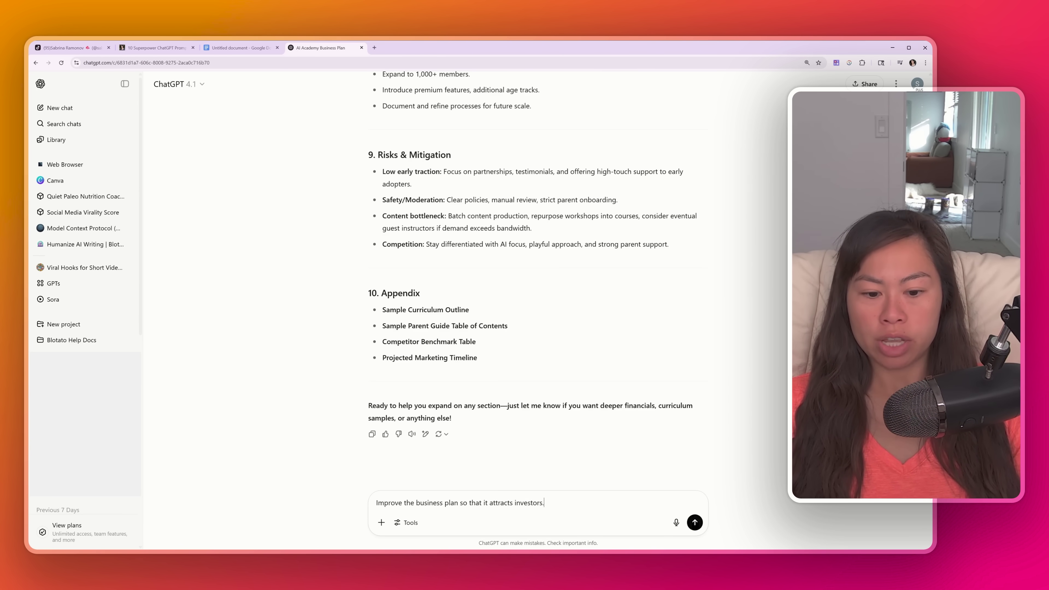
Add "What would a top 0.1% person in this field think?" as a separate paragraph below the request and send the prompt.
{"action": "key", "text": "shift+Return"}
{"action": "key", "text": "shift+Return"}
{"action": "type", "text": "What would a top 0.1% person in this field think?"}
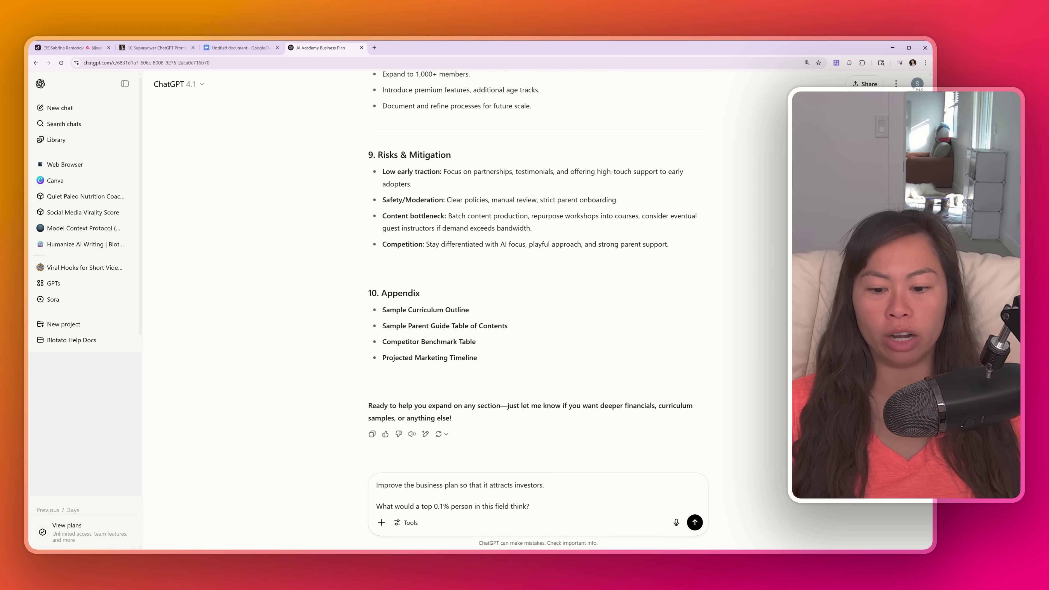
{"action": "key", "text": "ctrl+shift+Left"}
{"action": "key", "text": "ctrl+shift+Left"}
{"action": "key", "text": "ctrl+shift+Left"}
{"action": "key", "text": "ctrl+shift+Left"}
{"action": "key", "text": "ctrl+shift+Left"}
{"action": "key", "text": "ctrl+shift+Left"}
{"action": "key", "text": "ctrl+shift+Left"}
{"action": "key", "text": "ctrl+shift+Left"}
{"action": "key", "text": "ctrl+shift+Left"}
{"action": "key", "text": "ctrl+shift+Left"}
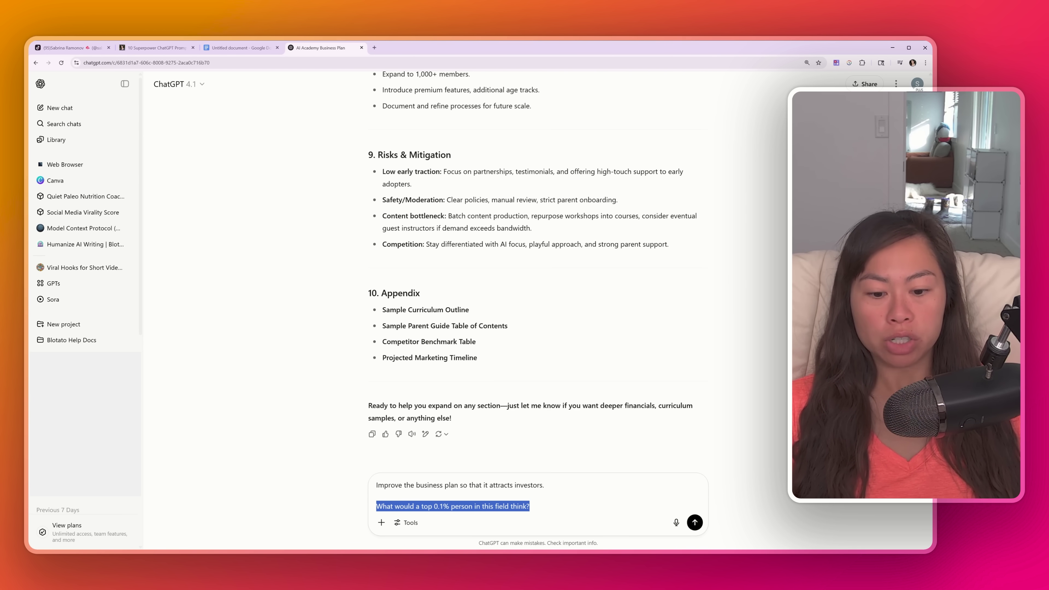
{"action": "key", "text": "Return"}
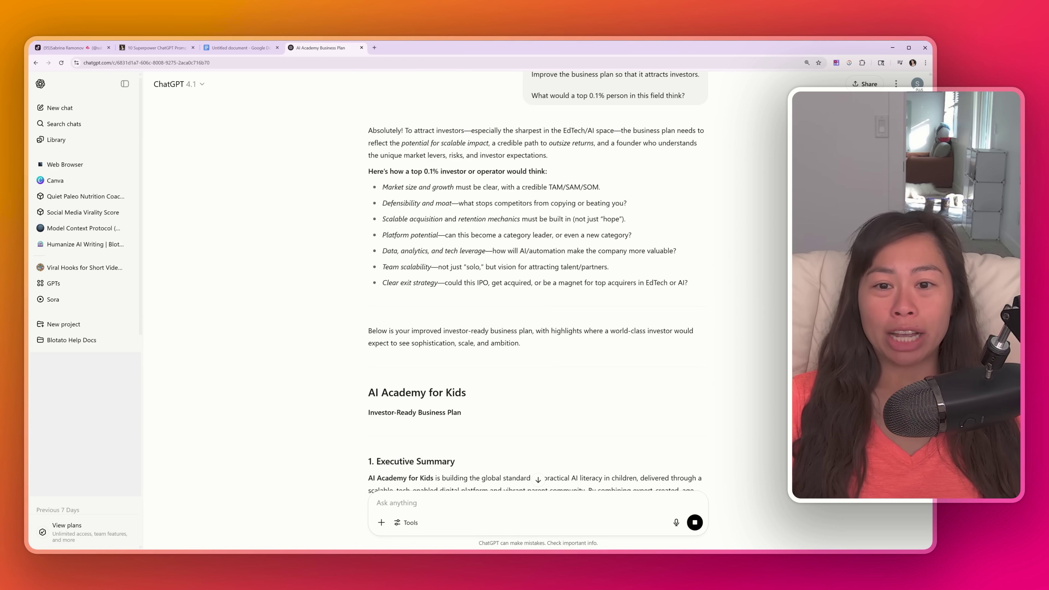
Read the top 0.1% investor criteria and the revised plan's Problem & Solution and Market Opportunity sections, including TAM, SAM and SOM.
{"action": "left_click_drag", "start_coordinate": [389, 171], "coordinate": [439, 174]}
{"action": "left_click", "coordinate": [439, 175]}
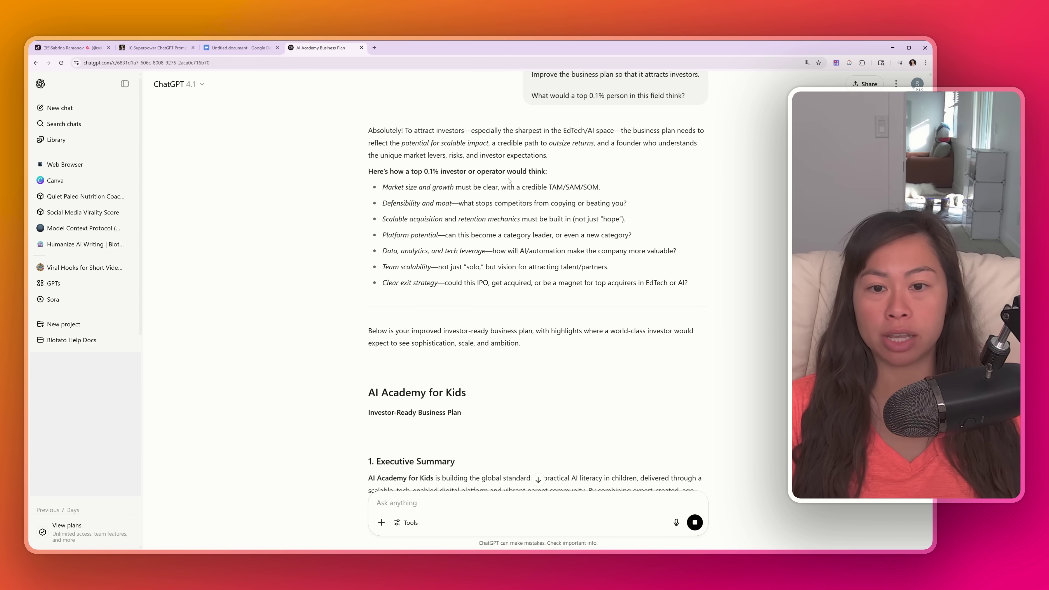
{"action": "left_click_drag", "start_coordinate": [382, 186], "coordinate": [627, 204]}
{"action": "left_click", "coordinate": [553, 320]}
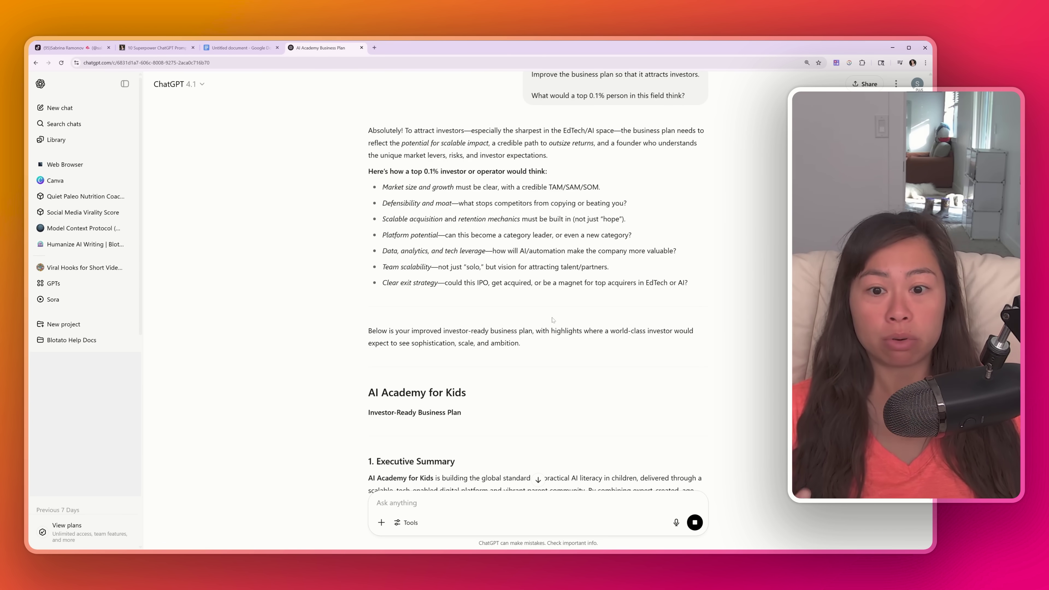
{"action": "scroll", "coordinate": [445, 210], "scroll_direction": "down", "scroll_amount": 1}
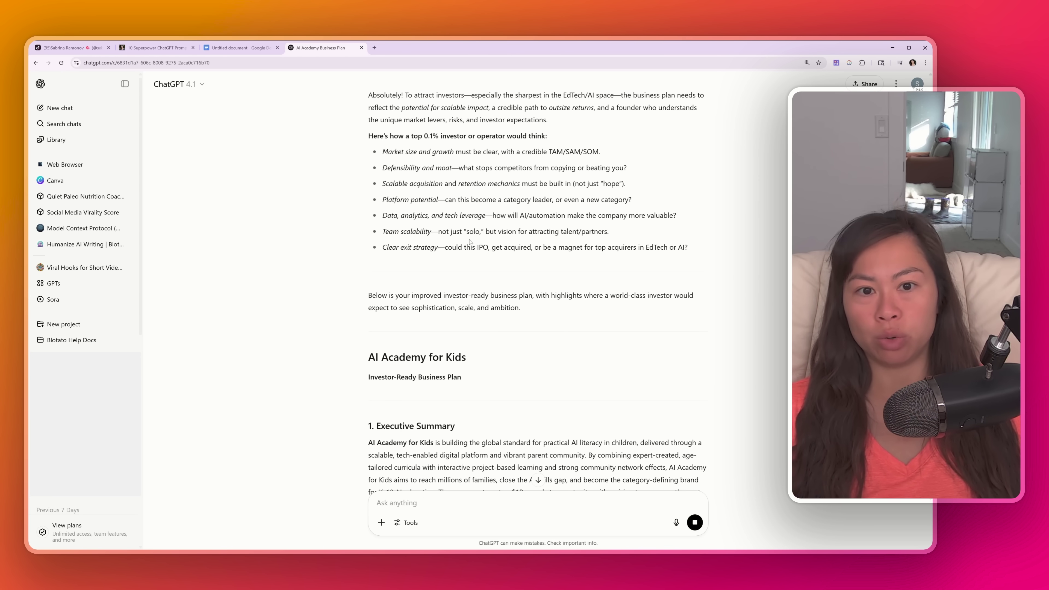
{"action": "scroll", "coordinate": [470, 242], "scroll_direction": "down", "scroll_amount": 13}
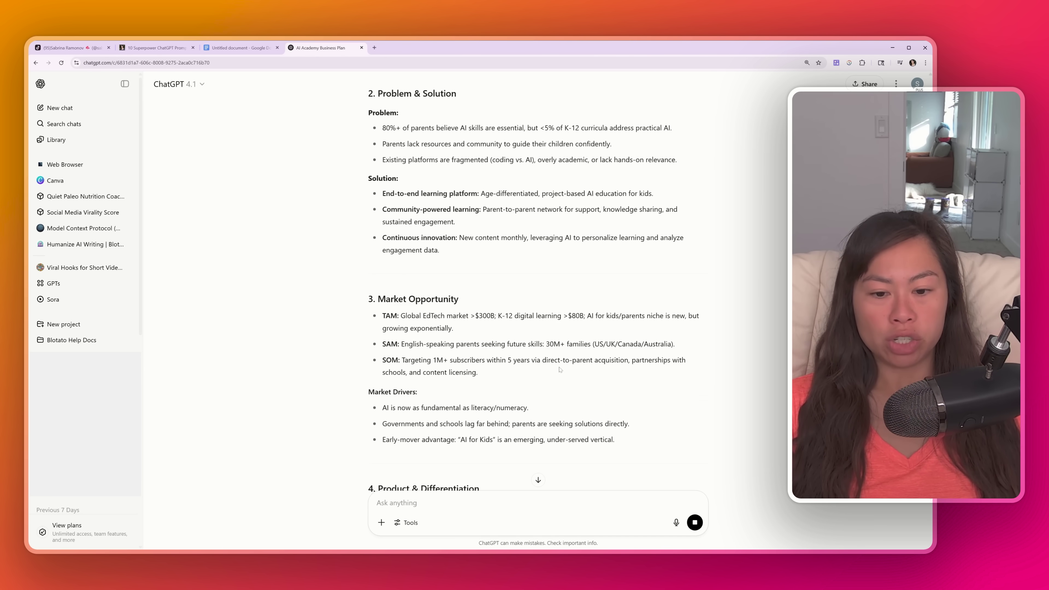
{"action": "left_click_drag", "start_coordinate": [483, 392], "coordinate": [374, 296]}
{"action": "left_click", "coordinate": [418, 324]}
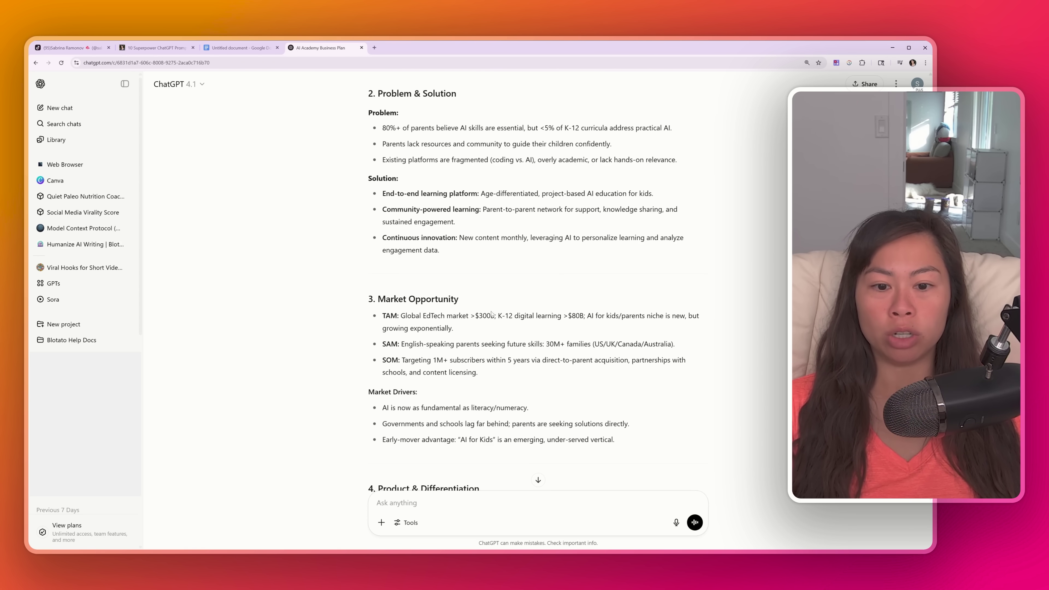
{"action": "left_click_drag", "start_coordinate": [480, 372], "coordinate": [382, 315]}
{"action": "left_click", "coordinate": [392, 315]}
{"action": "scroll", "coordinate": [392, 315], "scroll_direction": "down", "scroll_amount": 1}
{"action": "scroll", "coordinate": [424, 399], "scroll_direction": "down", "scroll_amount": 7}
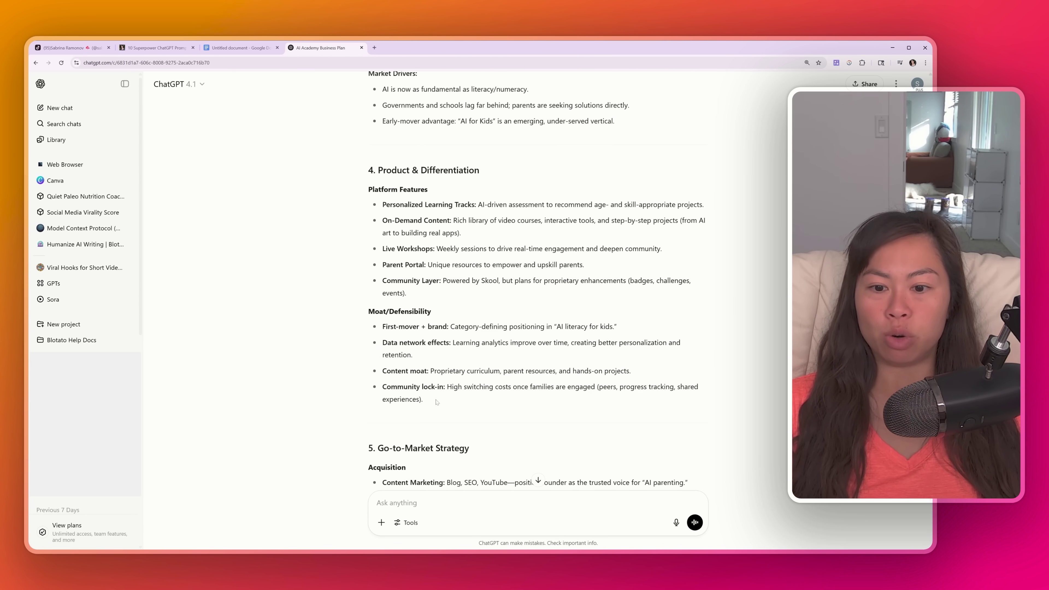
Review the investor-ready plan's Moat/Defensibility, Go-to-Market Strategy, Unit Economics, Team & Talent, Financials & Projections, and Key Investor Takeaways.
{"action": "left_click_drag", "start_coordinate": [424, 399], "coordinate": [370, 309]}
{"action": "left_click", "coordinate": [511, 322]}
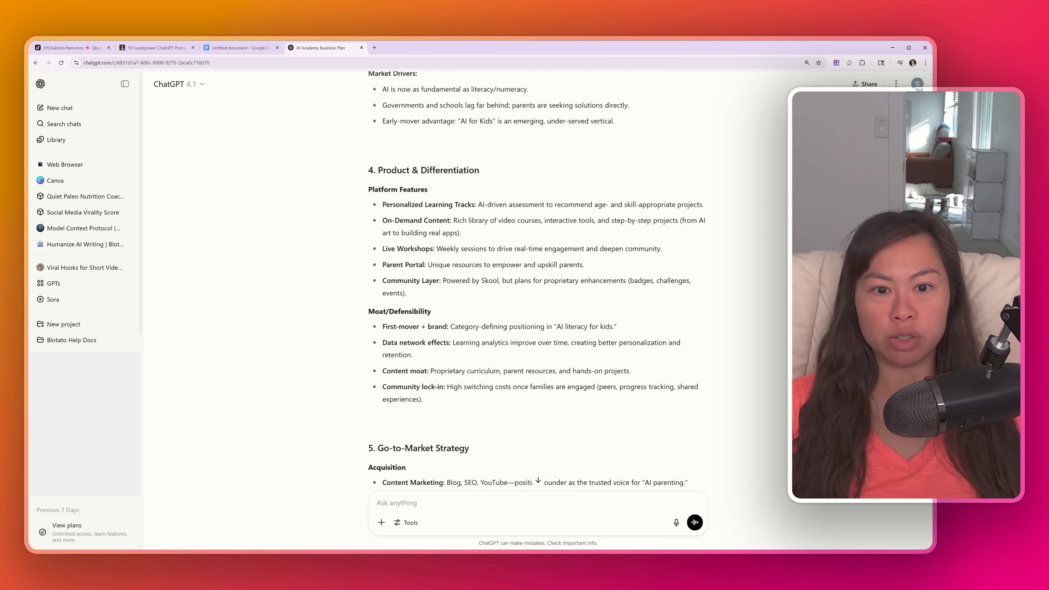
{"action": "scroll", "coordinate": [511, 321], "scroll_direction": "down", "scroll_amount": 5}
{"action": "scroll", "coordinate": [537, 331], "scroll_direction": "down", "scroll_amount": 3}
{"action": "left_click_drag", "start_coordinate": [556, 330], "coordinate": [381, 308]}
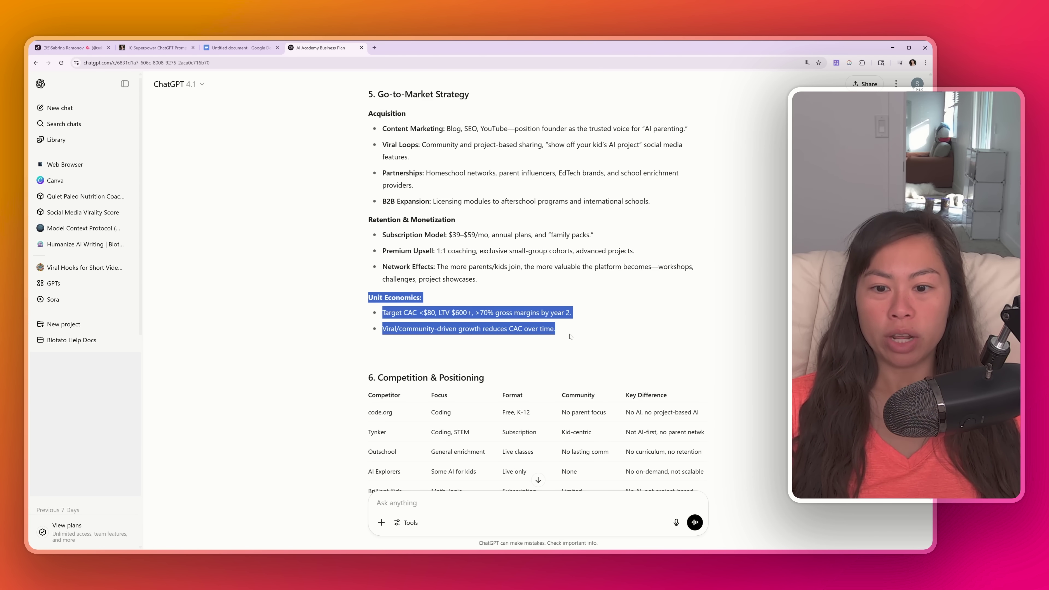
{"action": "left_click", "coordinate": [380, 308]}
{"action": "left_click_drag", "start_coordinate": [556, 330], "coordinate": [581, 319]}
{"action": "left_click", "coordinate": [467, 313]}
{"action": "left_click", "coordinate": [582, 320]}
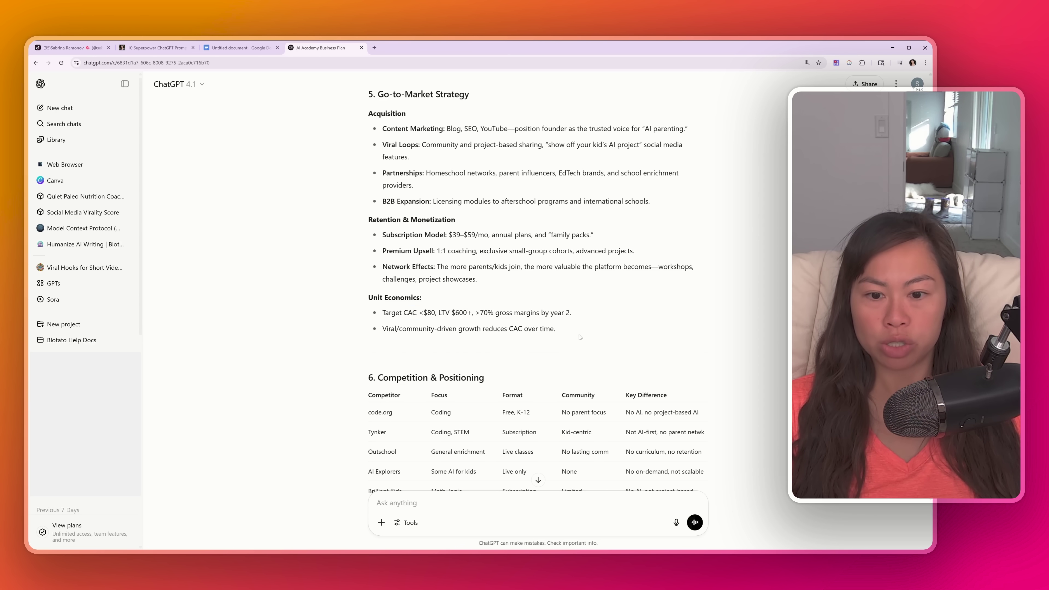
{"action": "scroll", "coordinate": [424, 221], "scroll_direction": "down", "scroll_amount": 15}
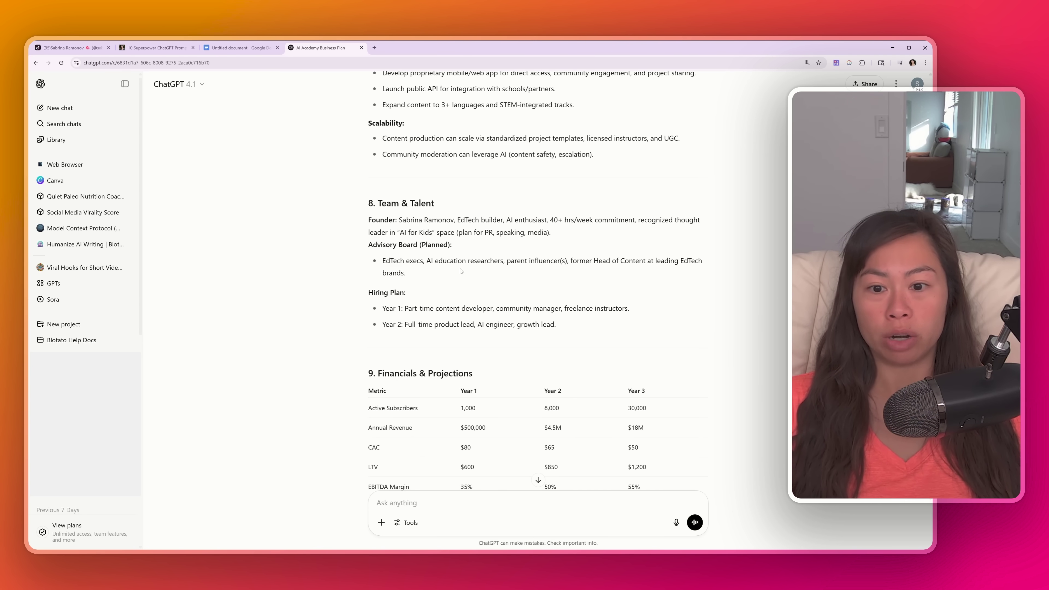
{"action": "scroll", "coordinate": [461, 271], "scroll_direction": "down", "scroll_amount": 20}
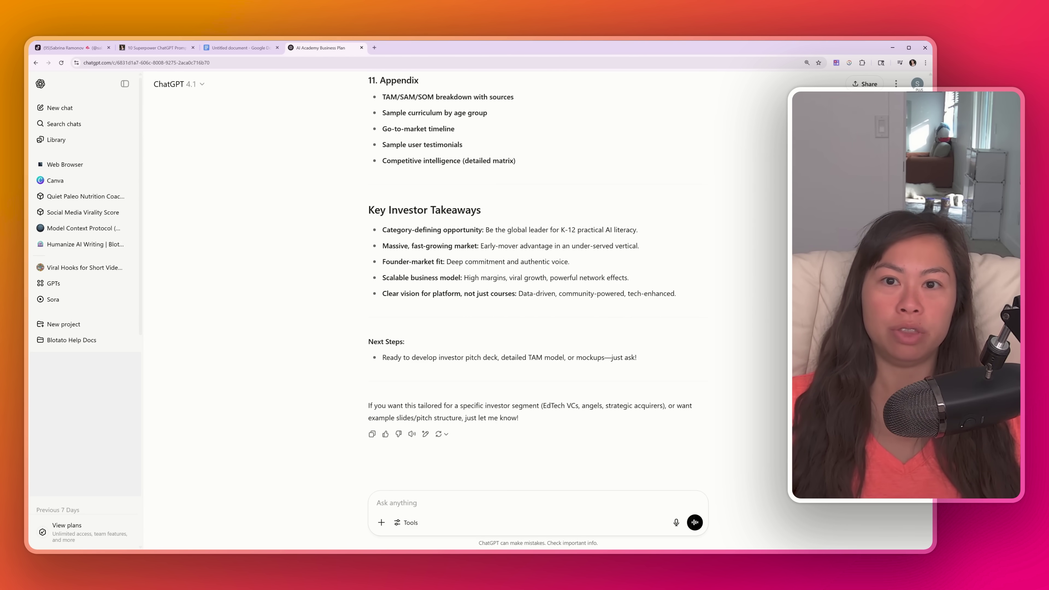
Switch to the Google Docs document and replace "changes" with "challenges" in the prompt that starts "Reframe this in a way that".
{"action": "left_click", "coordinate": [241, 47]}
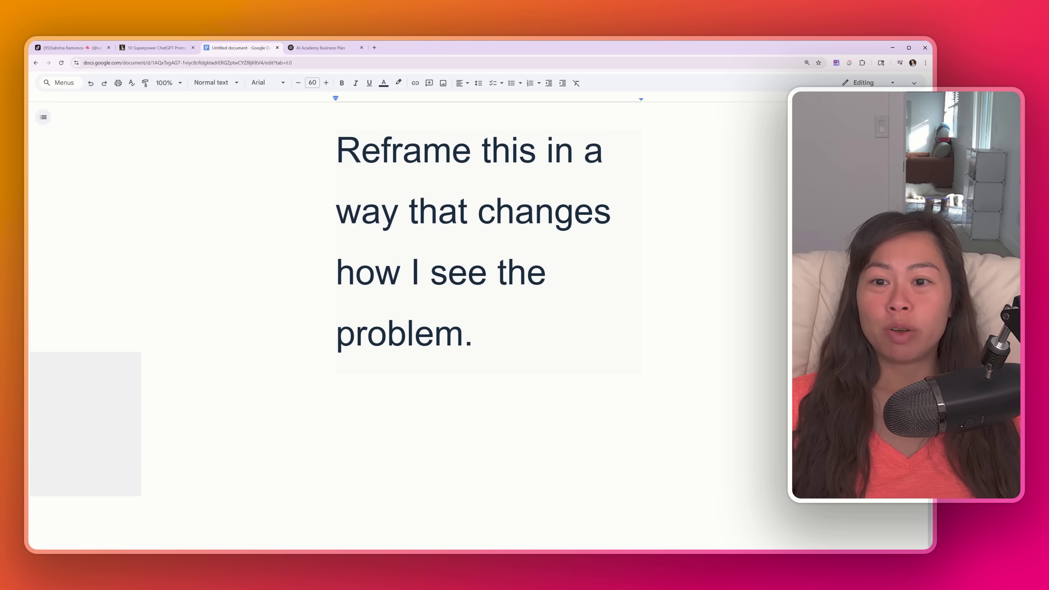
{"action": "left_click_drag", "start_coordinate": [337, 150], "coordinate": [482, 150]}
{"action": "left_click", "coordinate": [472, 150]}
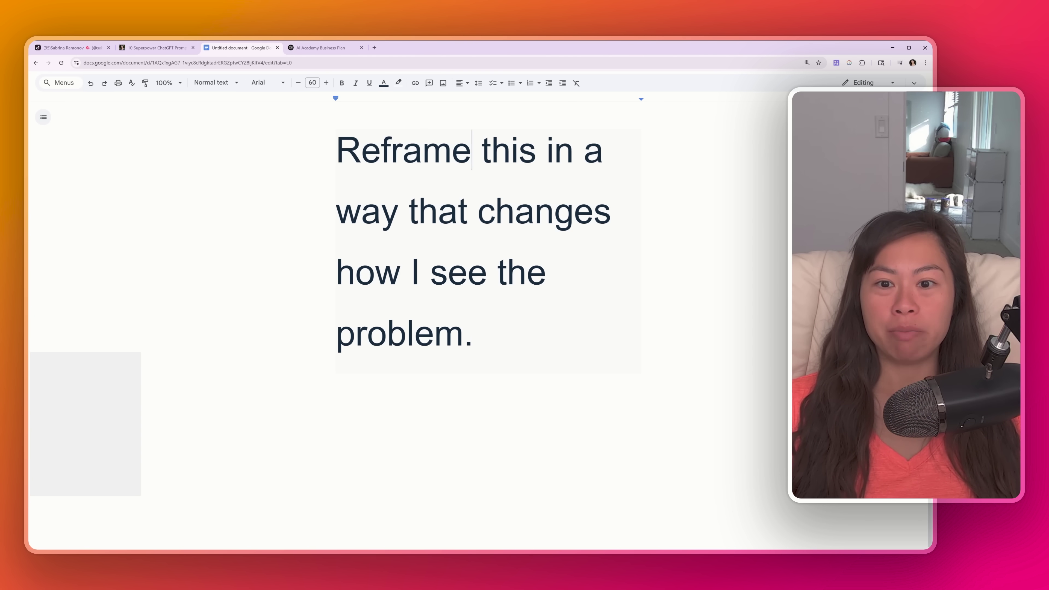
{"action": "left_click_drag", "start_coordinate": [337, 151], "coordinate": [491, 334]}
{"action": "left_click", "coordinate": [474, 334]}
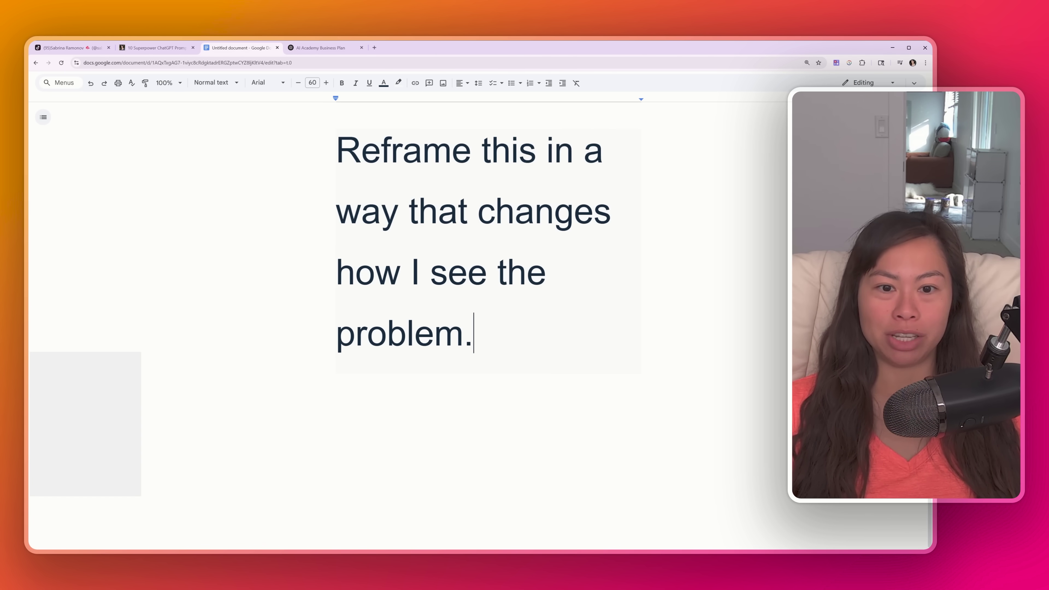
{"action": "left_click", "coordinate": [622, 211]}
{"action": "key", "text": "ctrl+BackSpace"}
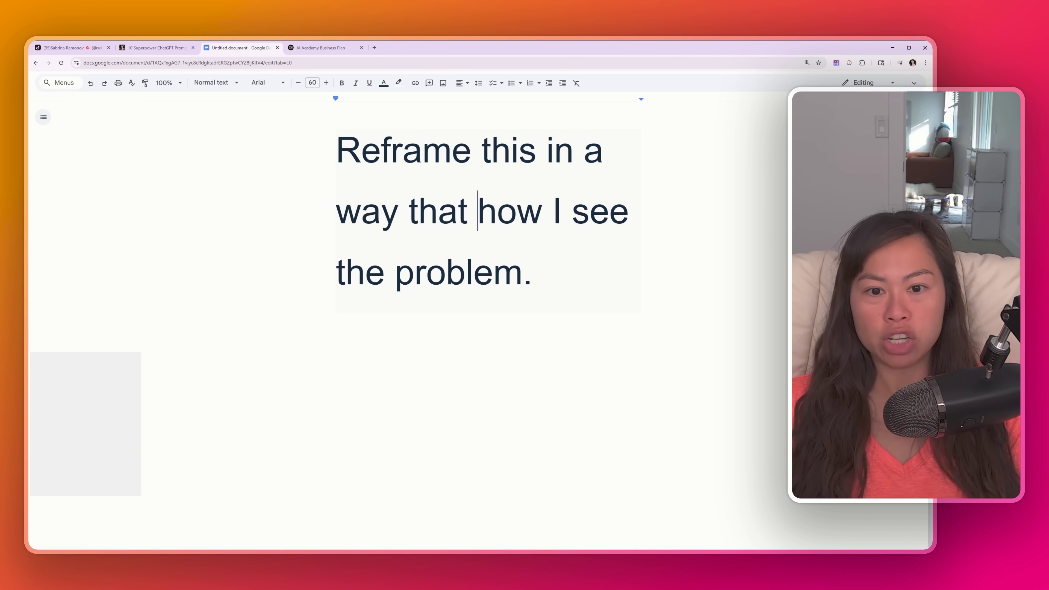
{"action": "type", "text": "ch"}
{"action": "type", "text": "allenges"}
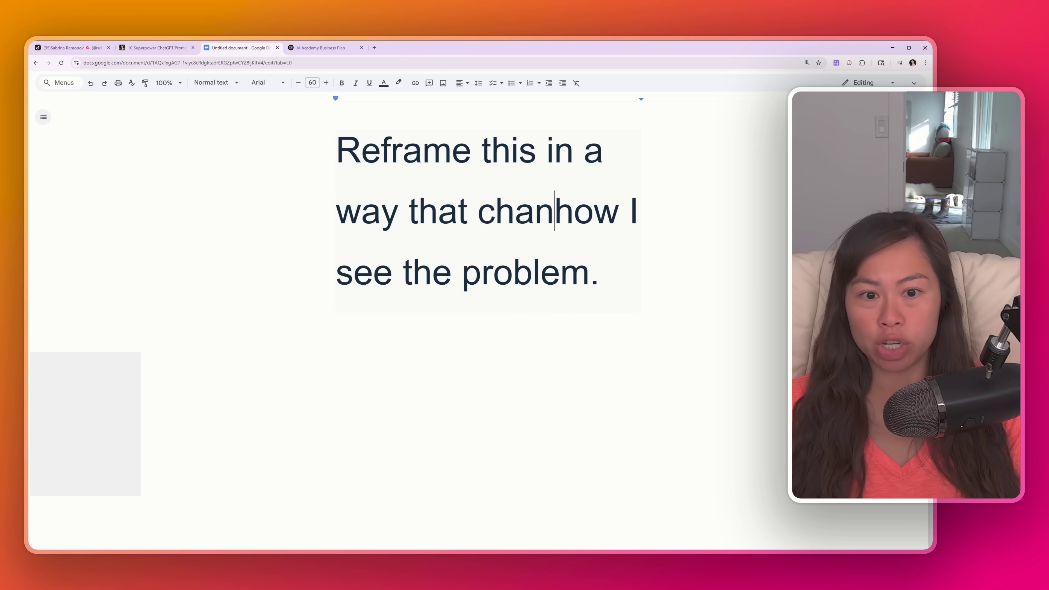
Switch back to ChatGPT and send the prompt "Reframe this in a way that challenges how I see the problem.".
{"action": "key", "text": "ctrl+shift+Left"}
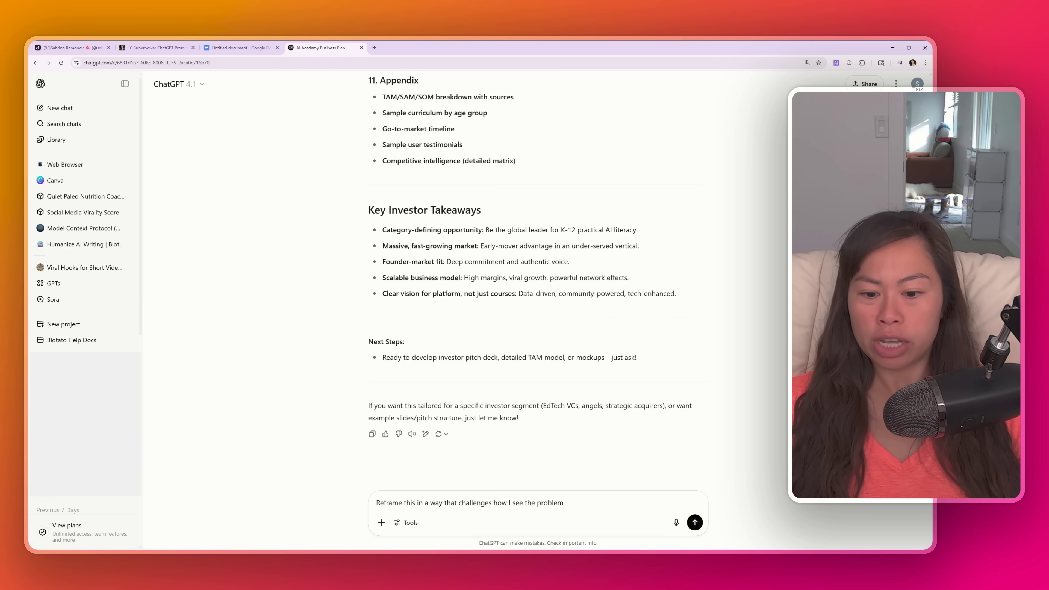
{"action": "key", "text": "Return"}
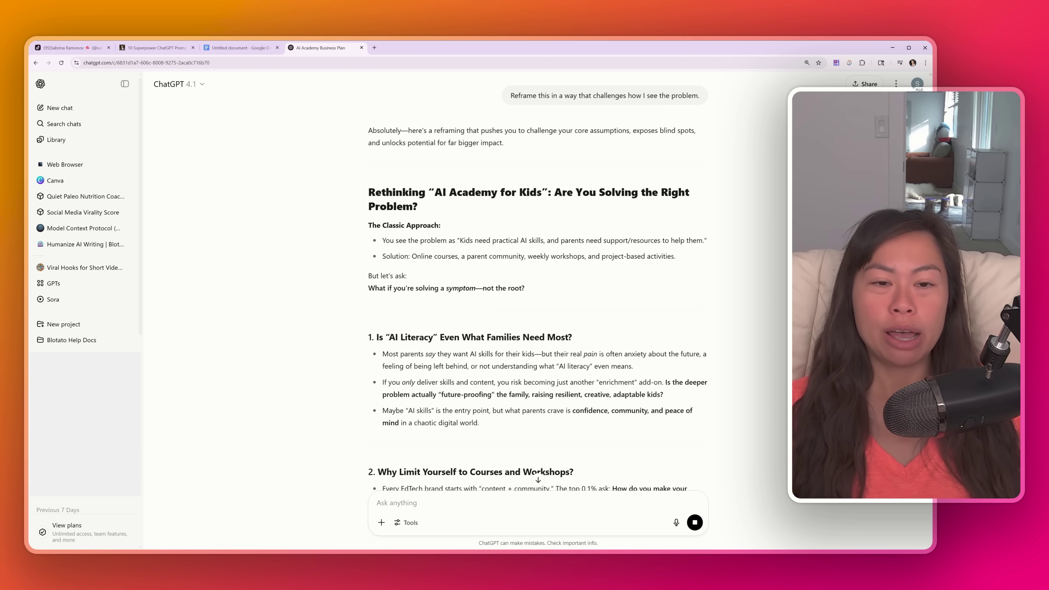
Read the reframed plan's Classic Approach and section 1 on whether AI literacy is what families need most, highlighting the point about parents' real pain.
{"action": "scroll", "coordinate": [432, 244], "scroll_direction": "down", "scroll_amount": 1}
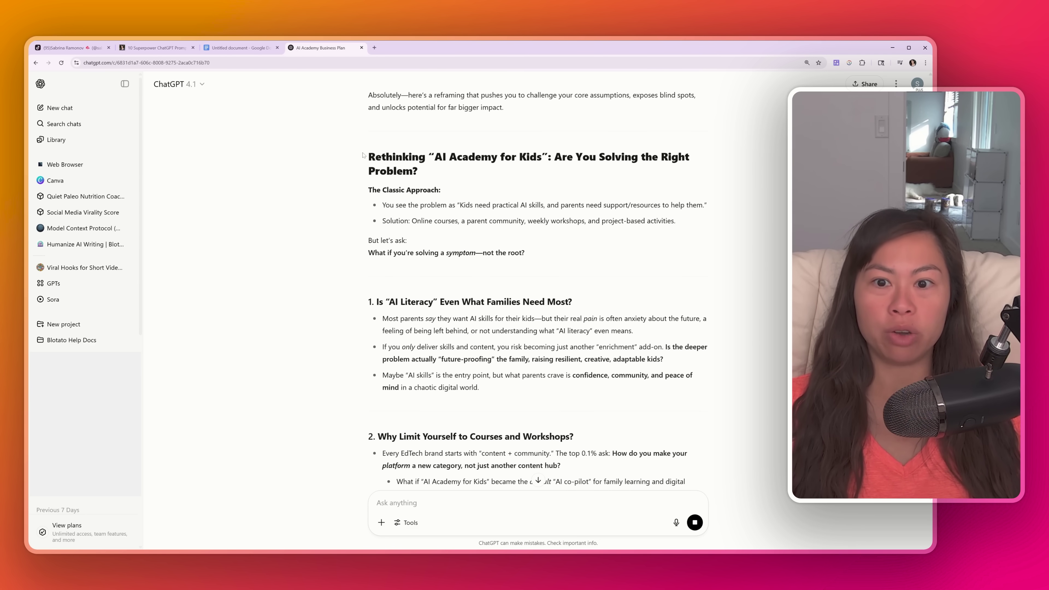
{"action": "scroll", "coordinate": [470, 194], "scroll_direction": "down", "scroll_amount": 1}
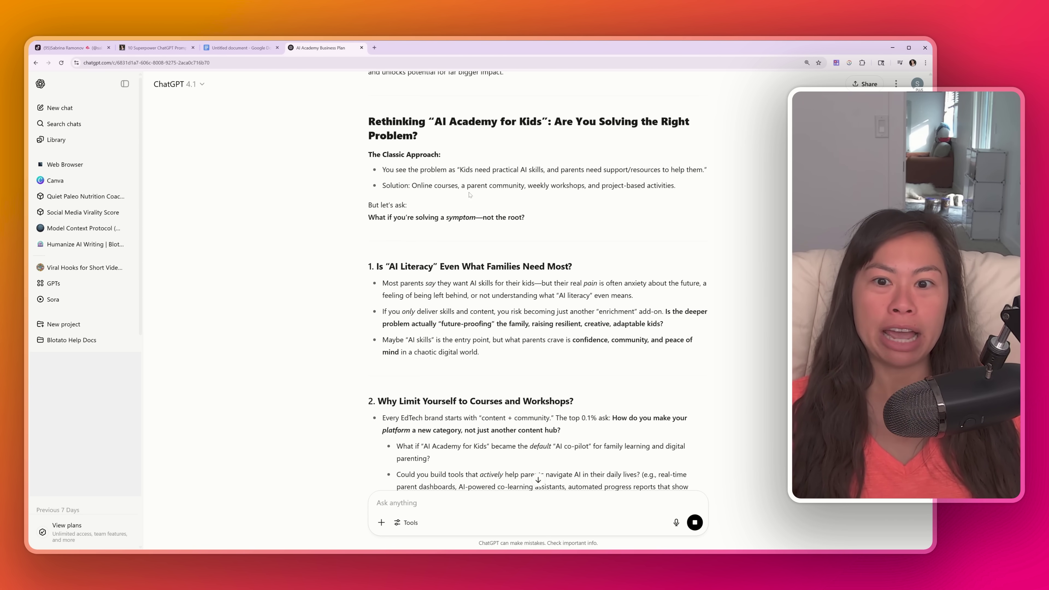
{"action": "scroll", "coordinate": [467, 201], "scroll_direction": "down", "scroll_amount": 1}
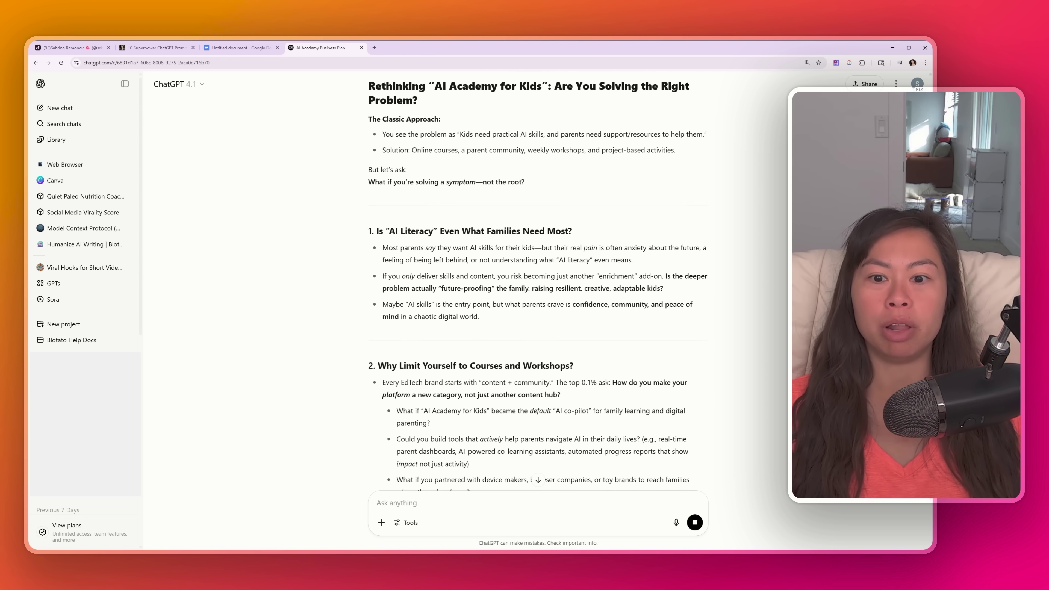
{"action": "left_click_drag", "start_coordinate": [376, 231], "coordinate": [466, 248]}
{"action": "left_click", "coordinate": [466, 248]}
{"action": "scroll", "coordinate": [466, 248], "scroll_direction": "down", "scroll_amount": 1}
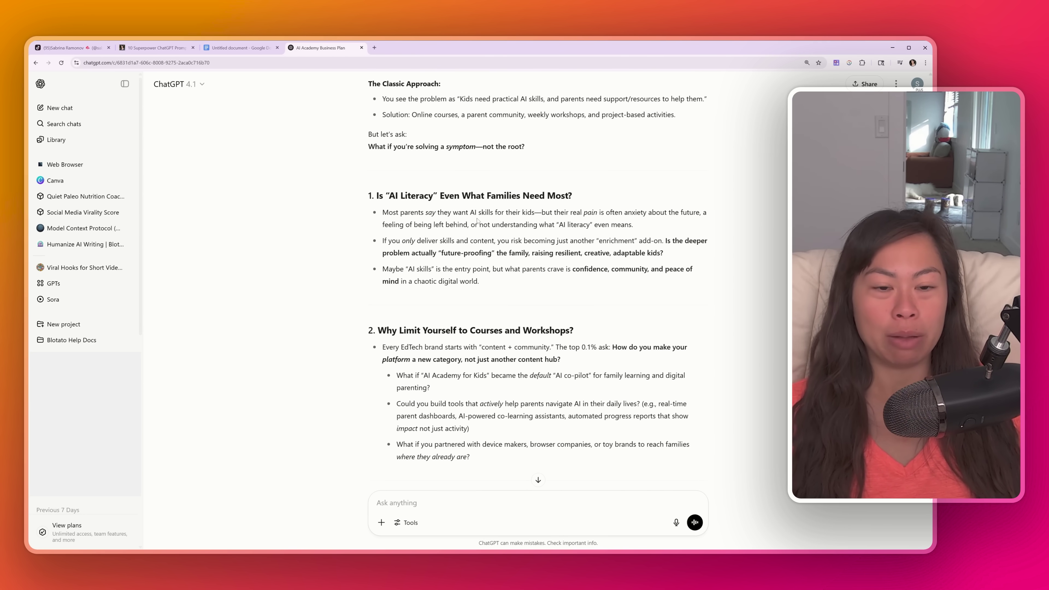
{"action": "left_click_drag", "start_coordinate": [513, 212], "coordinate": [649, 229]}
{"action": "left_click_drag", "start_coordinate": [383, 212], "coordinate": [647, 227]}
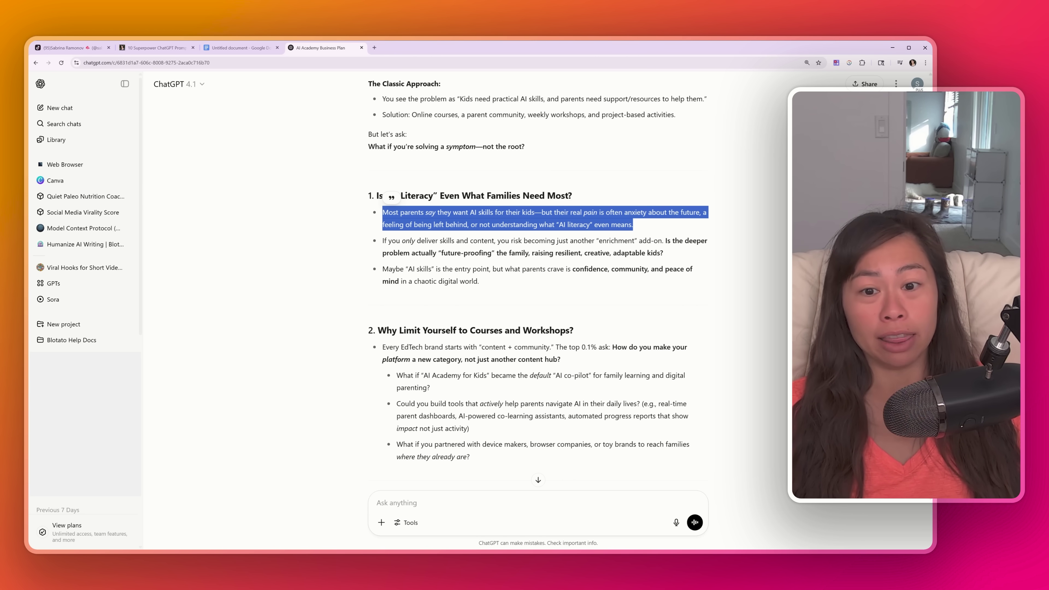
{"action": "left_click", "coordinate": [647, 227]}
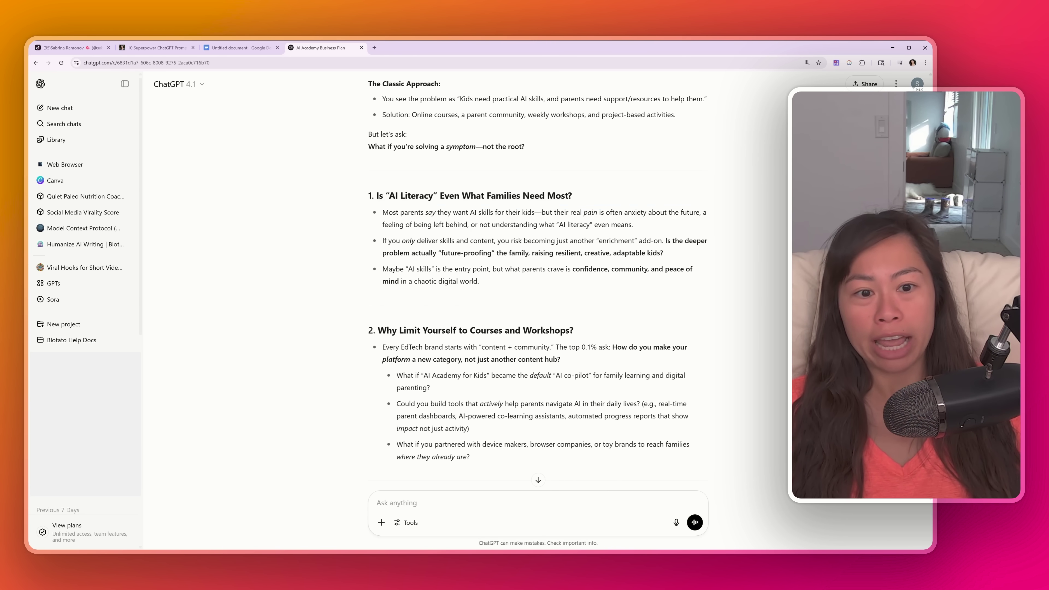
Read sections 2 and 3 on going beyond courses and building for the family system, highlighting the section 3 heading and parent/child collaboration idea.
{"action": "scroll", "coordinate": [537, 277], "scroll_direction": "down", "scroll_amount": 1}
{"action": "scroll", "coordinate": [537, 289], "scroll_direction": "down", "scroll_amount": 5}
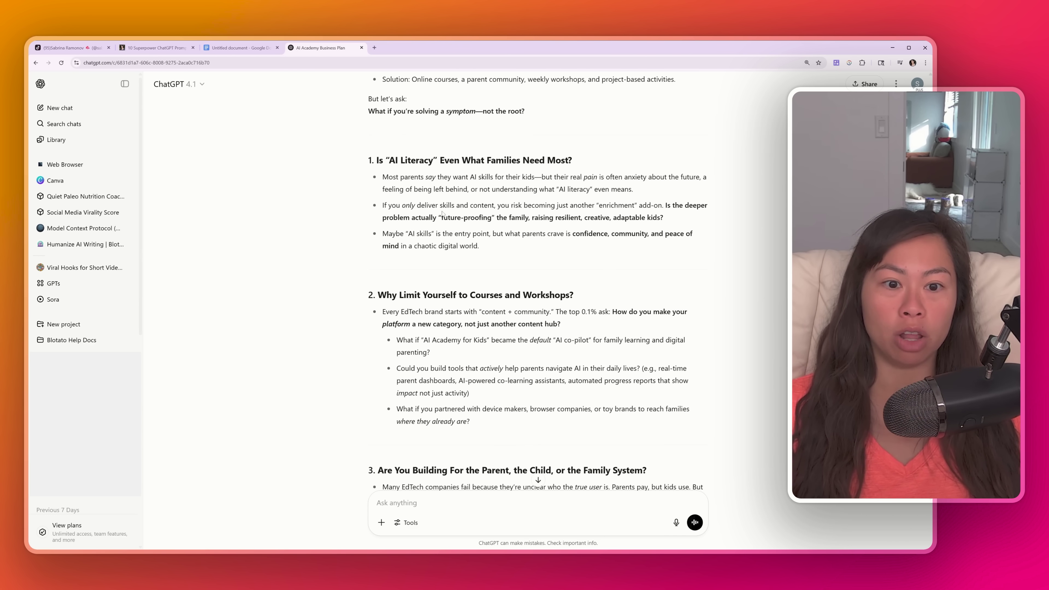
{"action": "left_click_drag", "start_coordinate": [369, 293], "coordinate": [731, 306]}
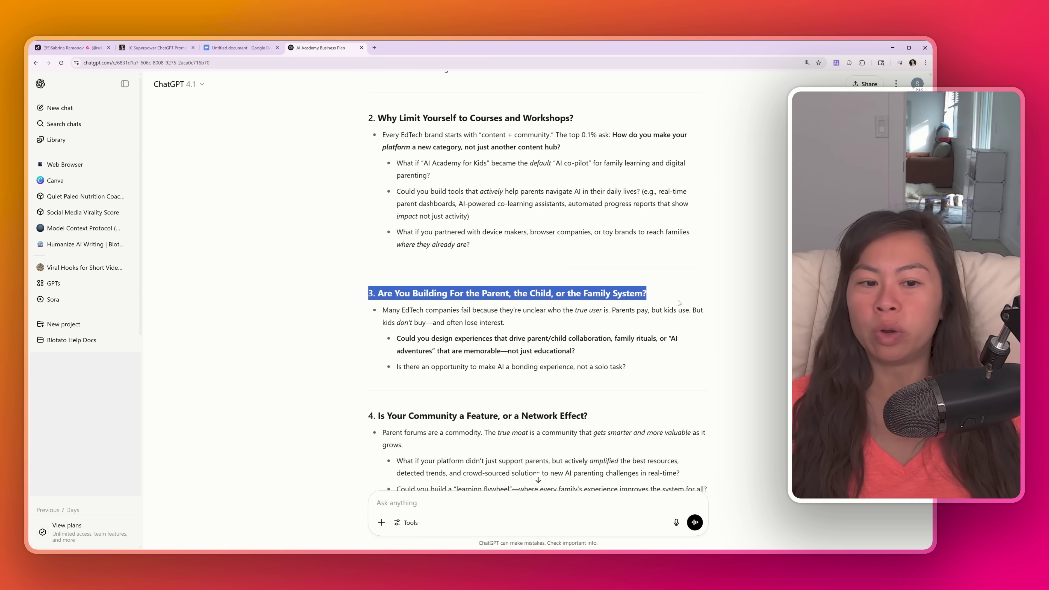
{"action": "left_click", "coordinate": [503, 300]}
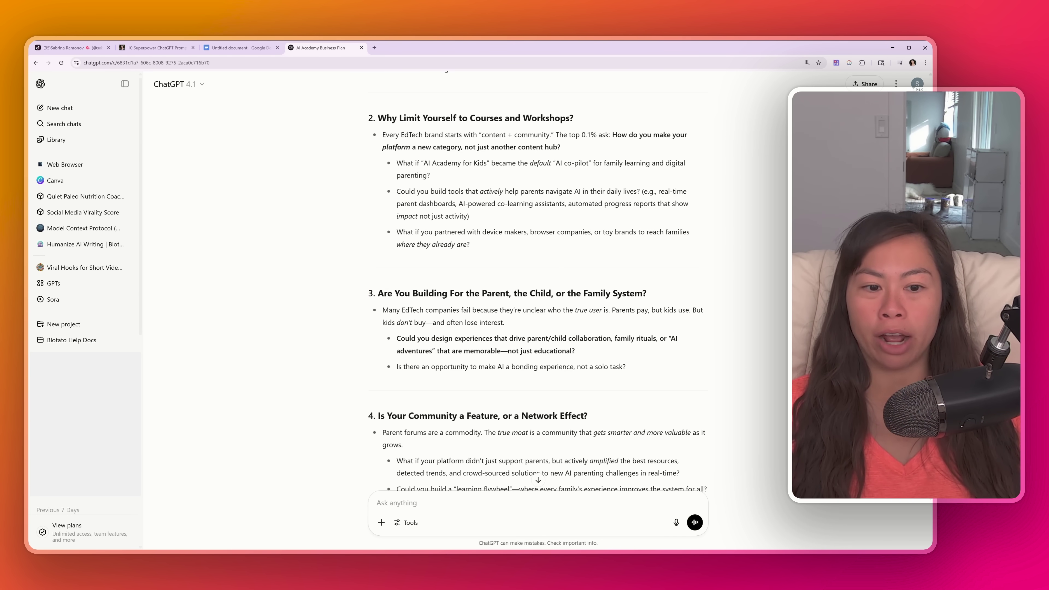
{"action": "scroll", "coordinate": [537, 281], "scroll_direction": "down", "scroll_amount": 2}
{"action": "left_click_drag", "start_coordinate": [411, 267], "coordinate": [620, 268]}
{"action": "left_click", "coordinate": [587, 282]}
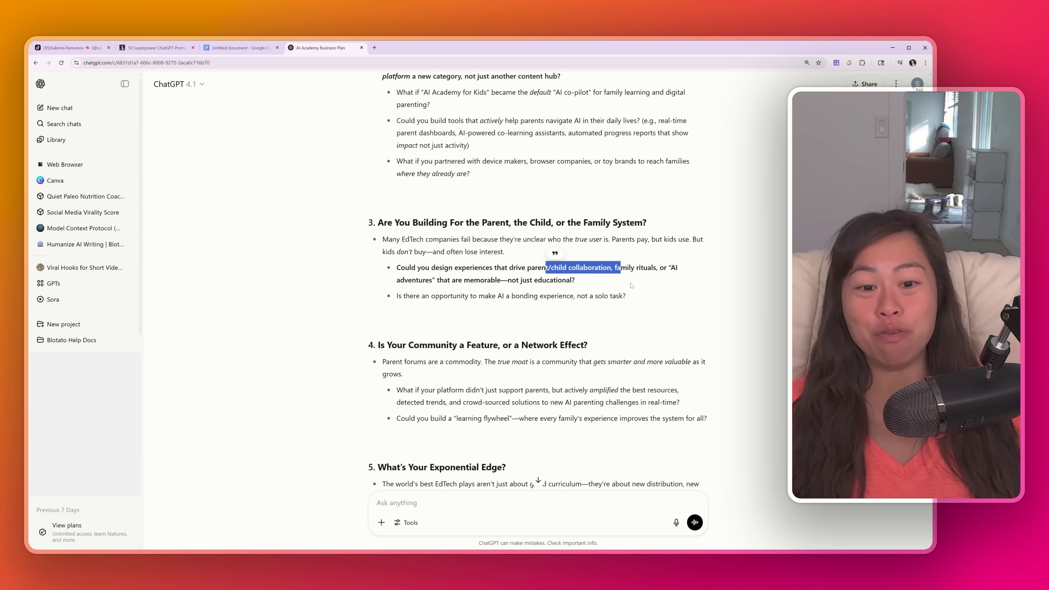
{"action": "double_click", "coordinate": [481, 280]}
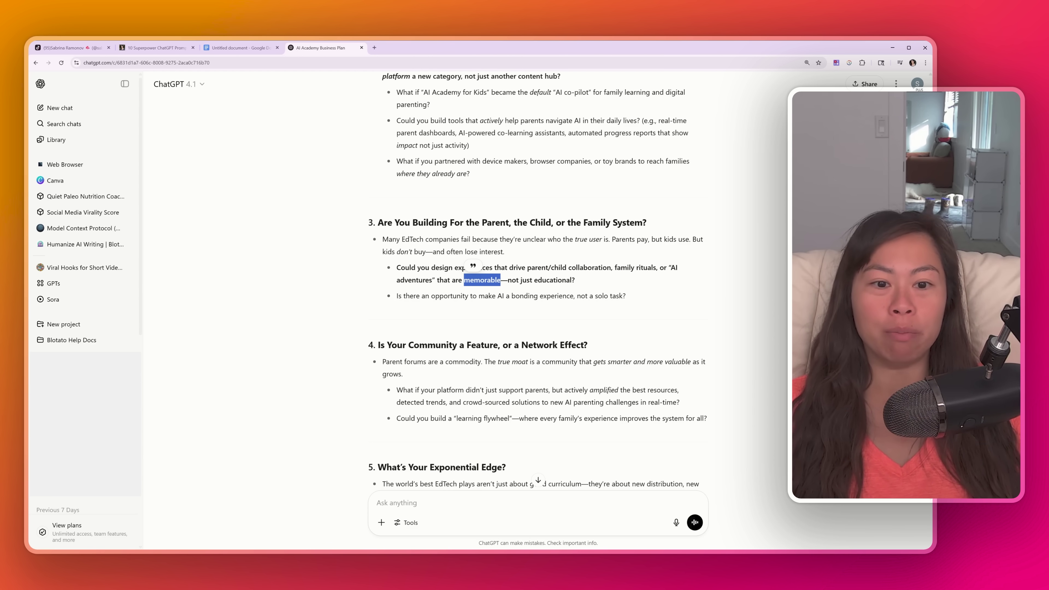
Review the community network effect, Exponential Edge, Provocations To Consider and Challenge parts, highlighting the family AI database idea, and return to the reframing's beginning.
{"action": "left_click_drag", "start_coordinate": [396, 184], "coordinate": [438, 184]}
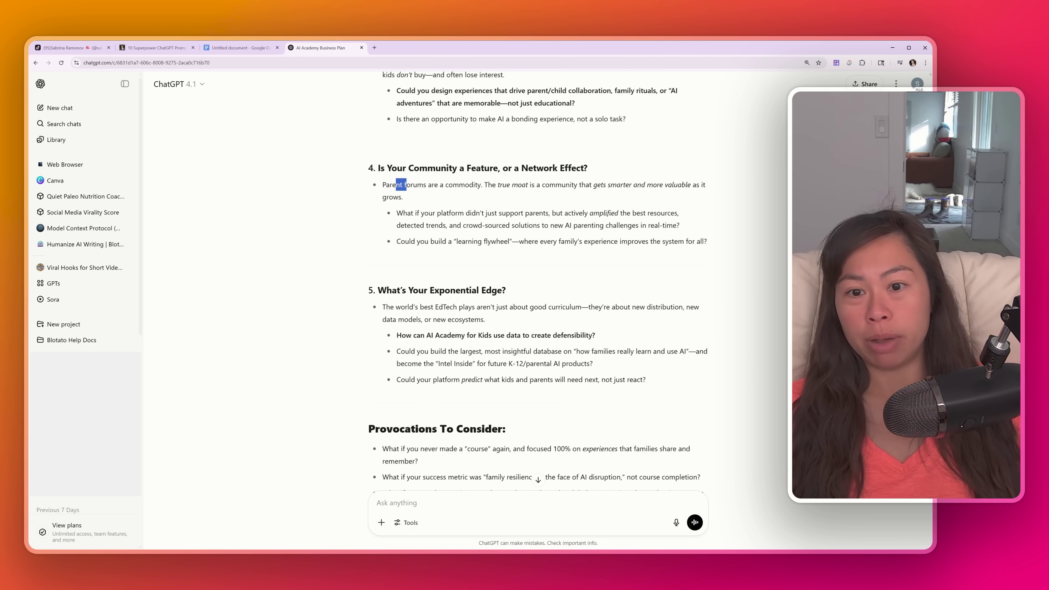
{"action": "left_click", "coordinate": [416, 185]}
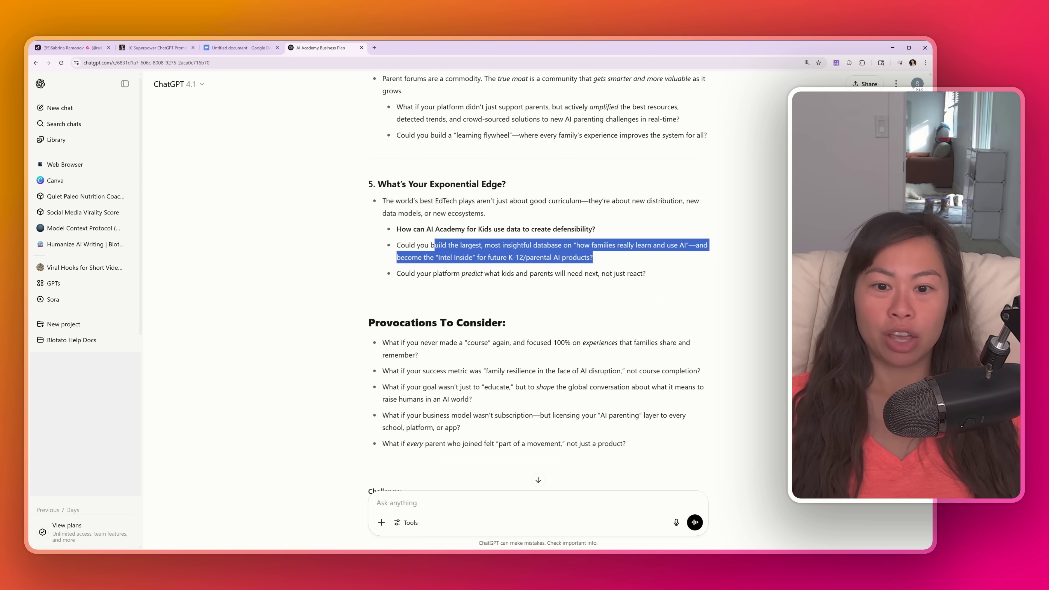
{"action": "left_click", "coordinate": [535, 278]}
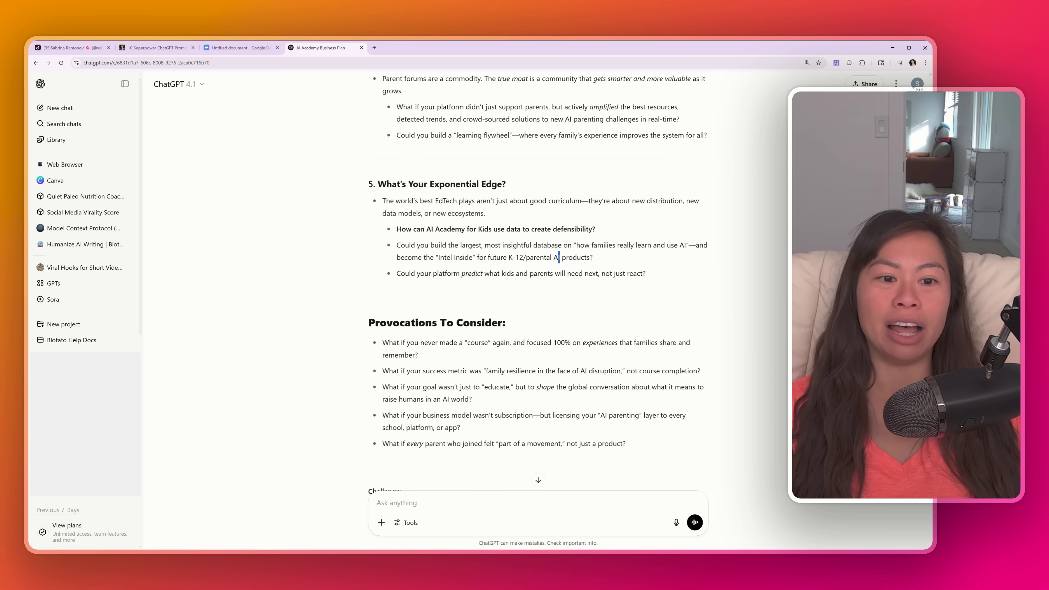
{"action": "left_click_drag", "start_coordinate": [594, 257], "coordinate": [413, 257]}
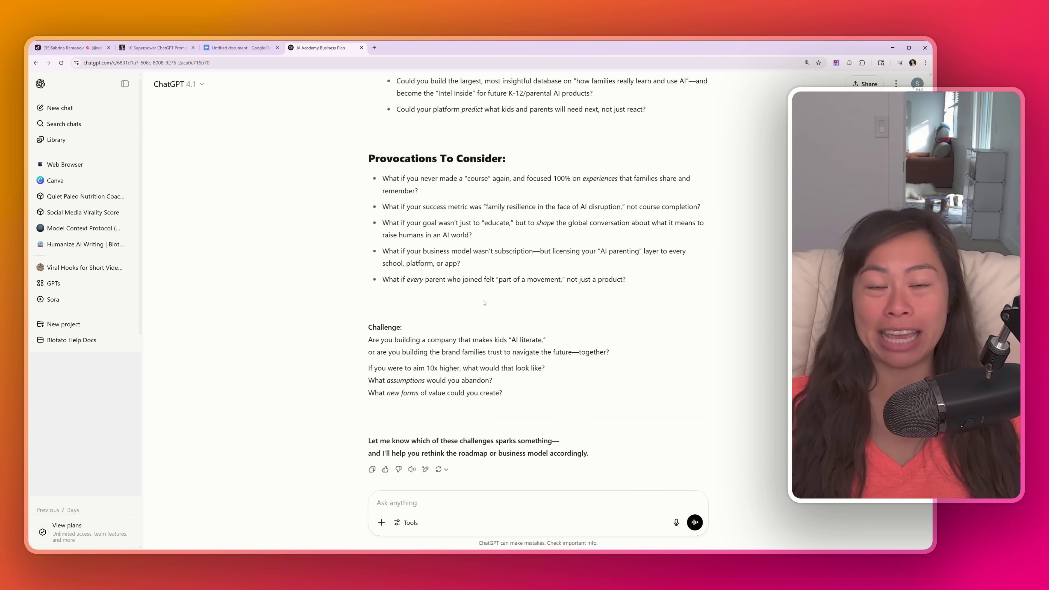
{"action": "scroll", "coordinate": [476, 308], "scroll_direction": "up", "scroll_amount": 15}
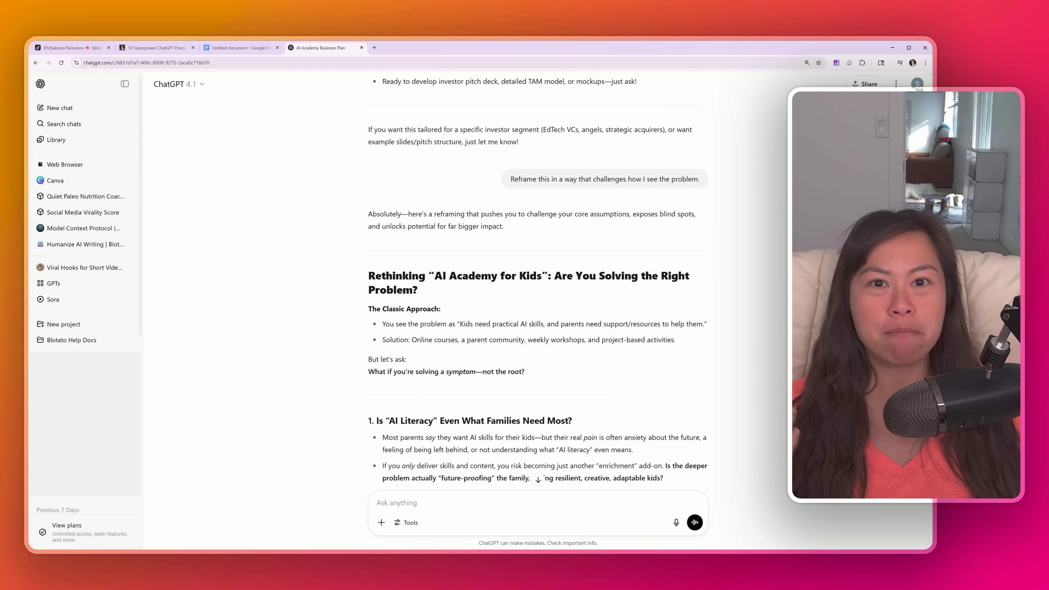